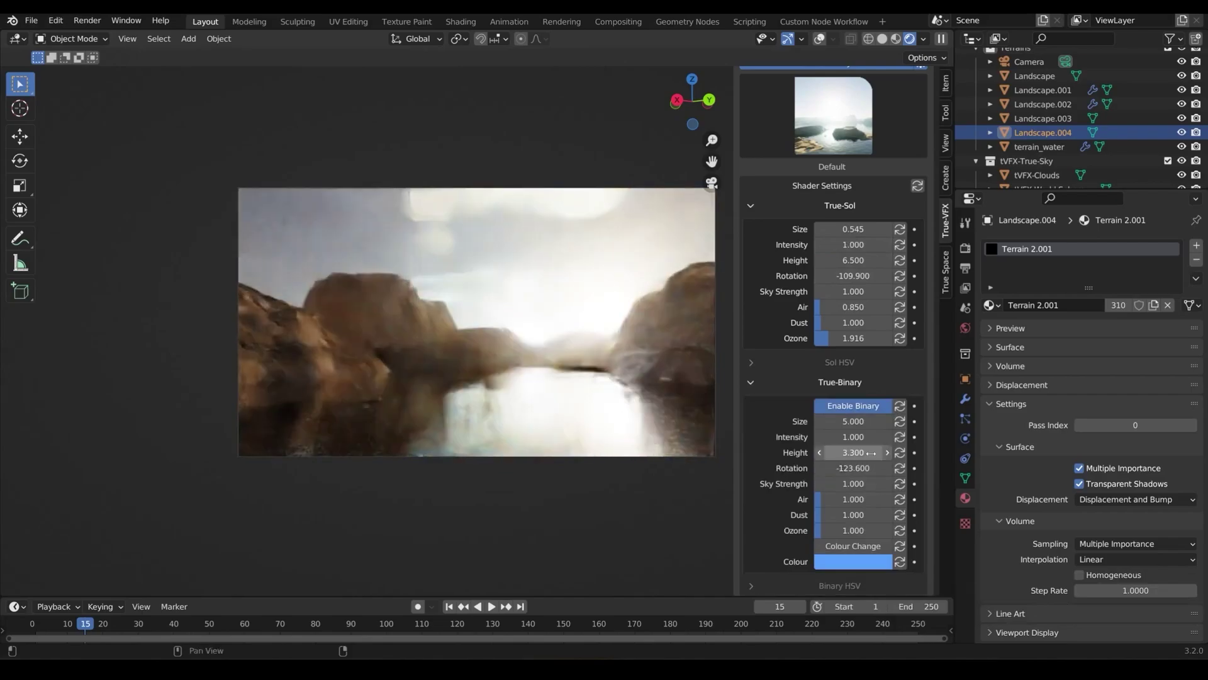
scroll(854, 557, down, 5)
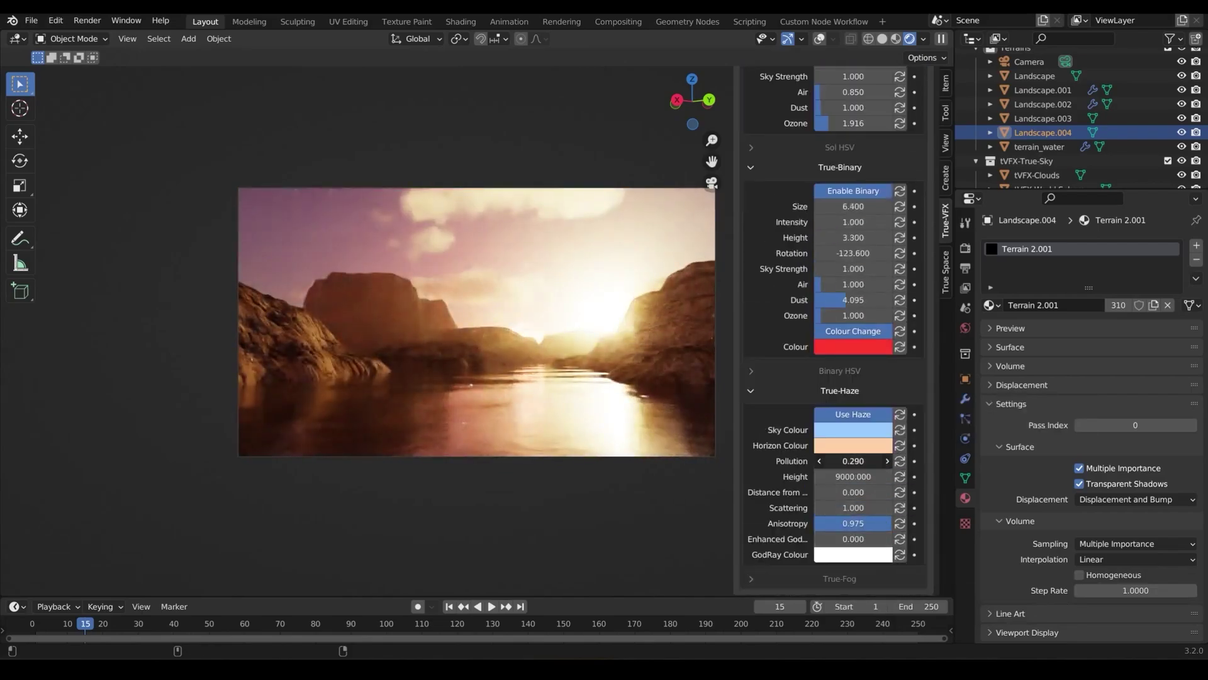
scroll(852, 460, up, 5)
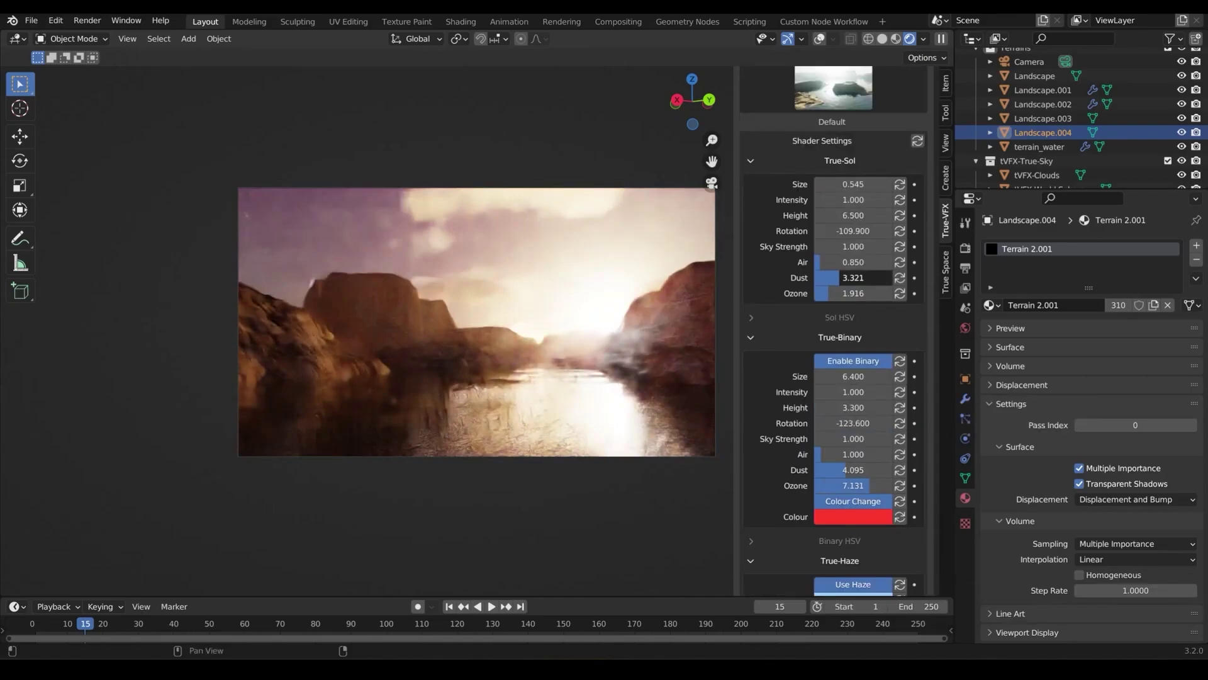
scroll(855, 378, down, 3)
scroll(854, 377, down, 3)
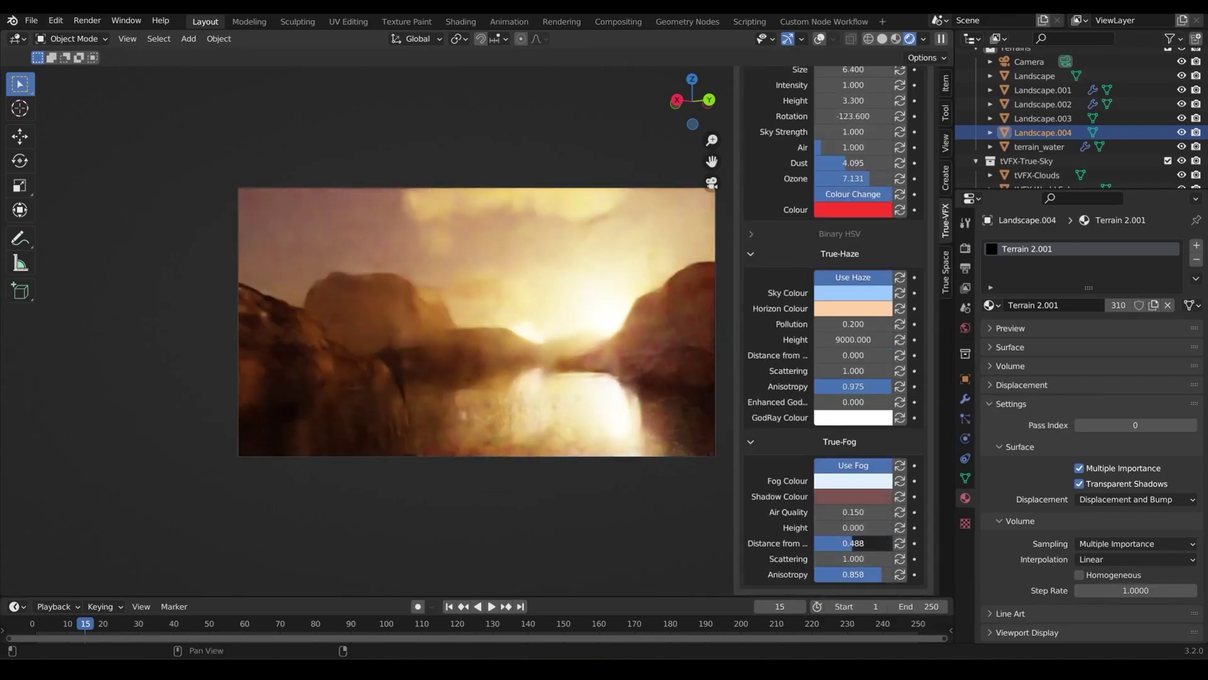
- Set True-Fog Height to 2500 and pick a new True-Binary sun colour
click(849, 528)
text(2500)
key(Return)
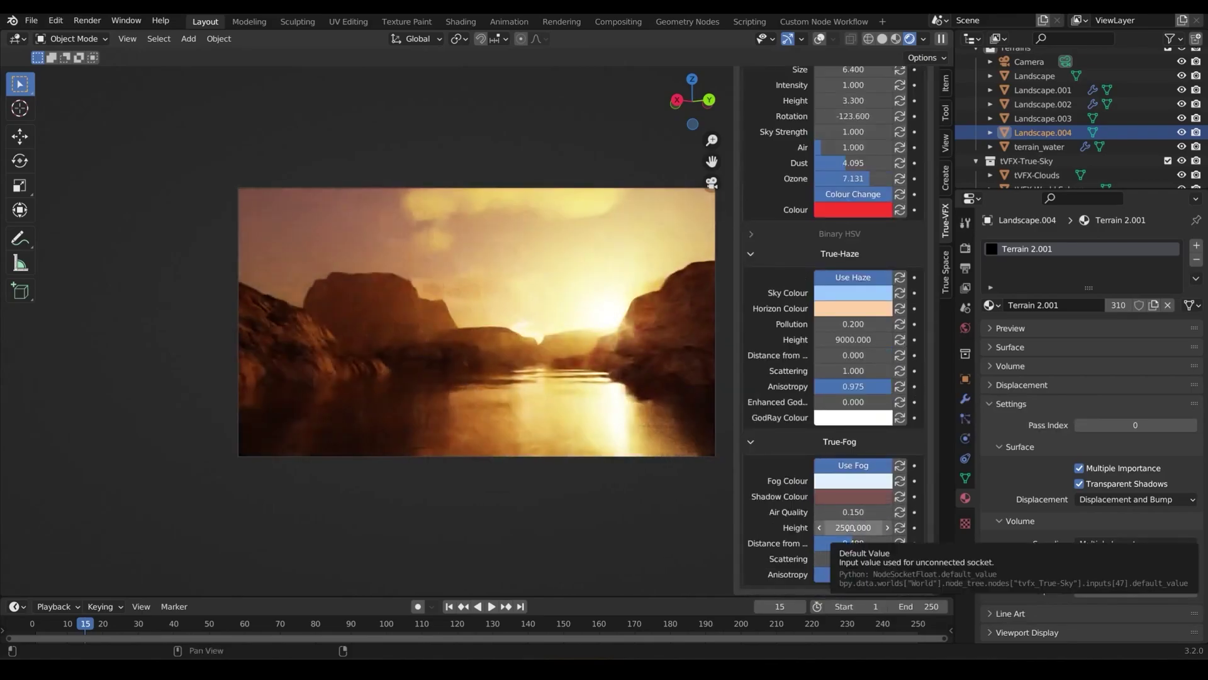
click(853, 209)
click(888, 269)
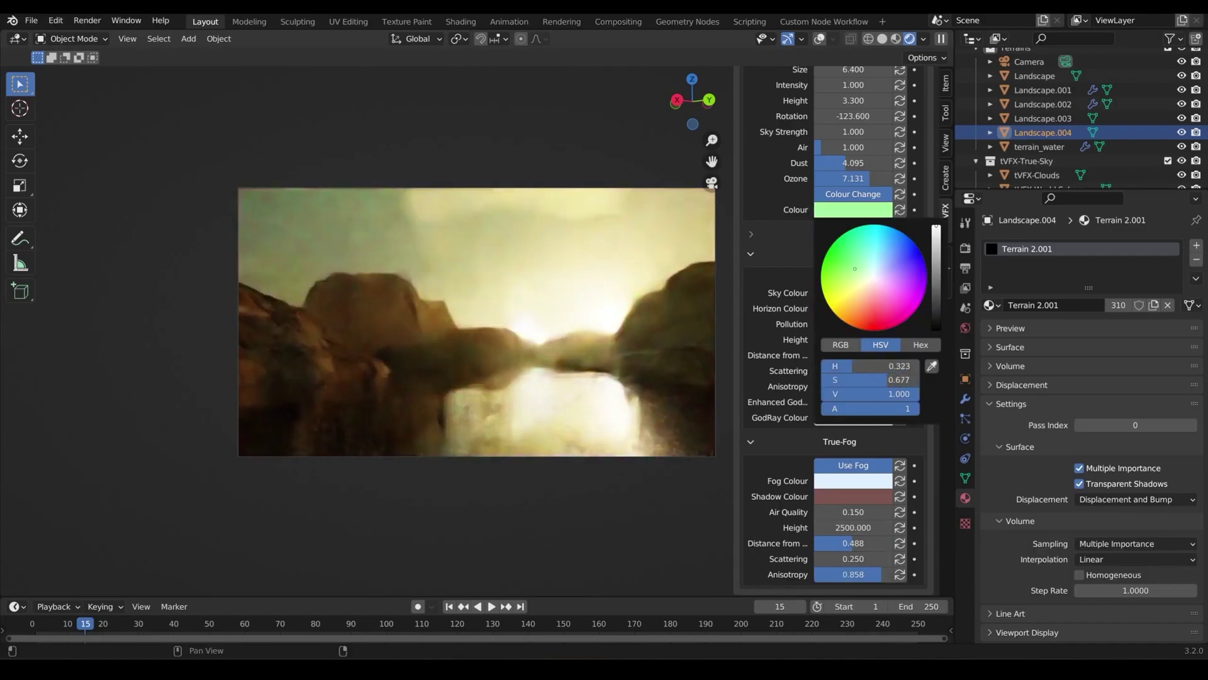
scroll(831, 283, up, 10)
- Pick a cloud preset, drag Cloud Amount to 0.250, and shift the clouds along X
click(824, 158)
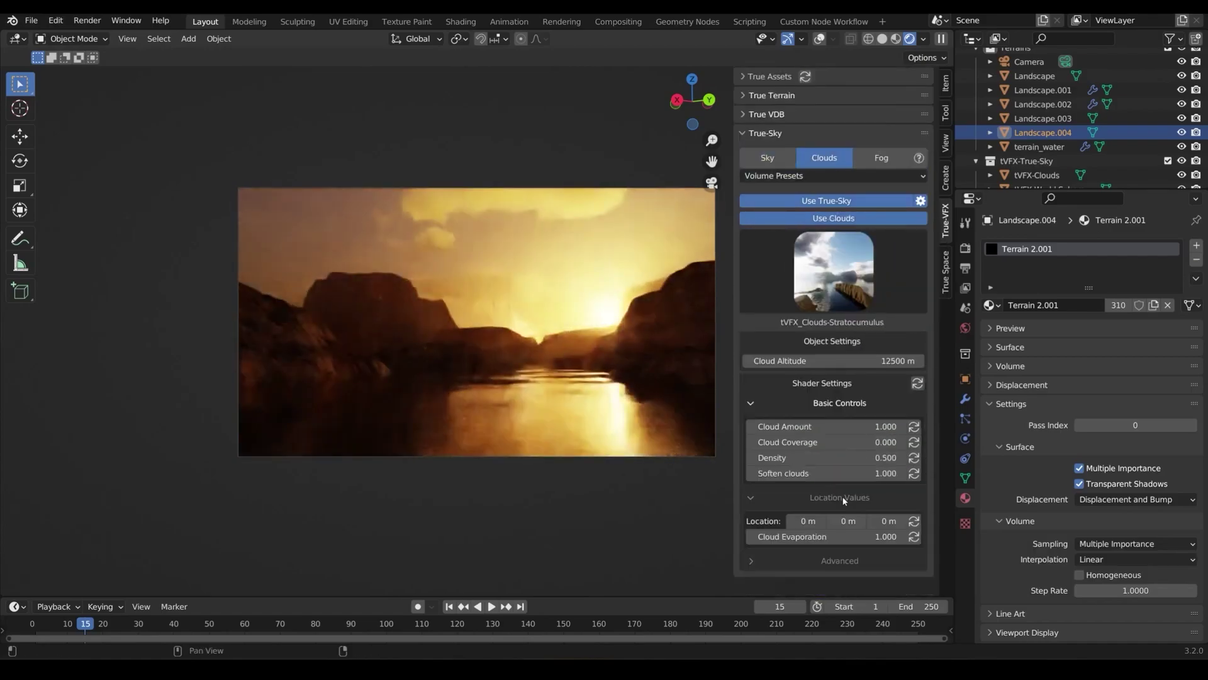
ctrl+scroll(815, 277, down, 1)
click(841, 481)
click(840, 545)
scroll(834, 283, down, 3)
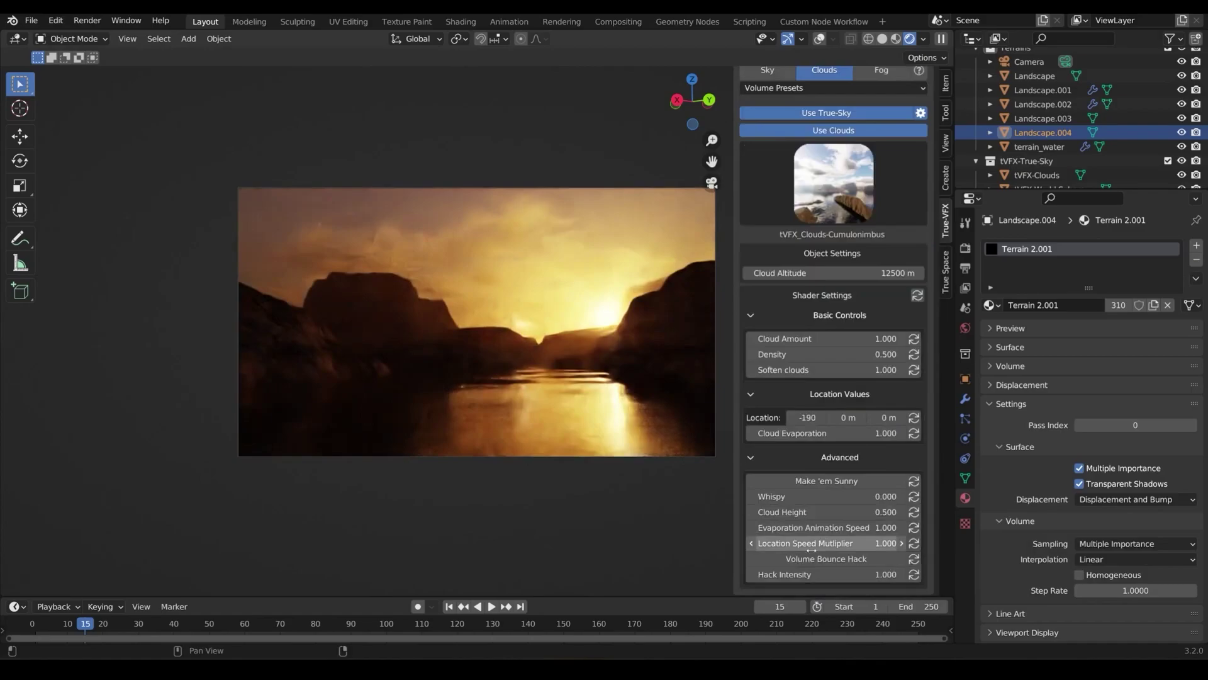
drag(854, 338, 811, 337)
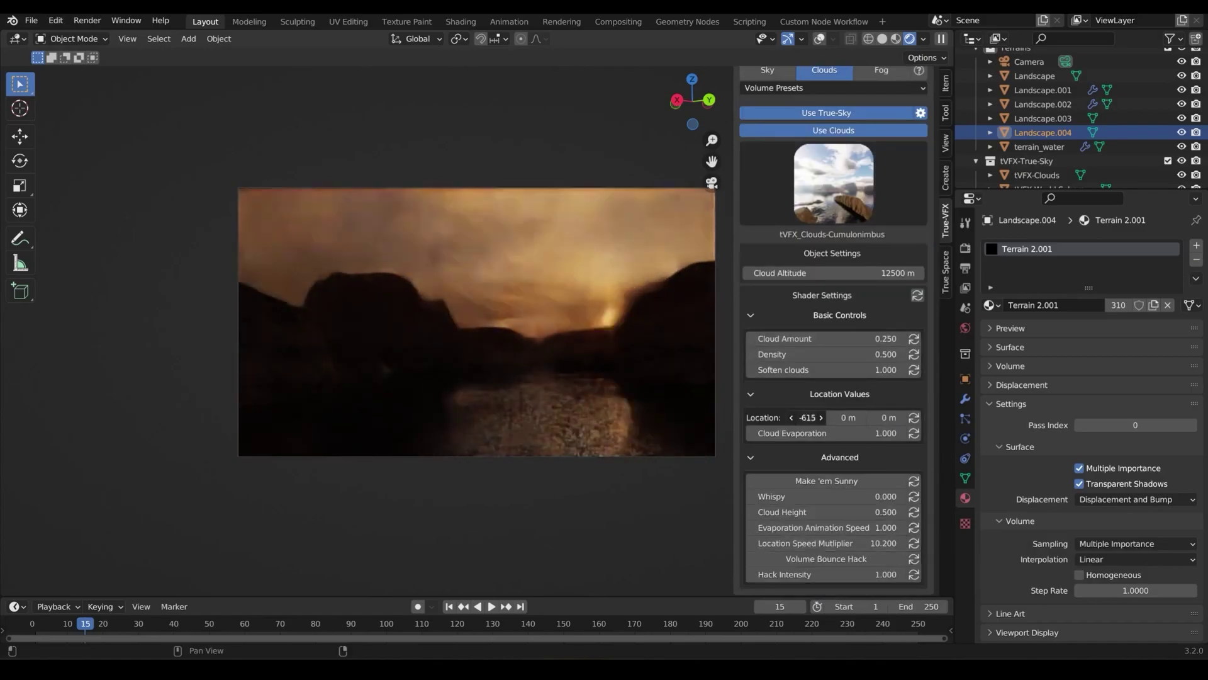
drag(810, 417, 774, 417)
click(848, 340)
text(.1)
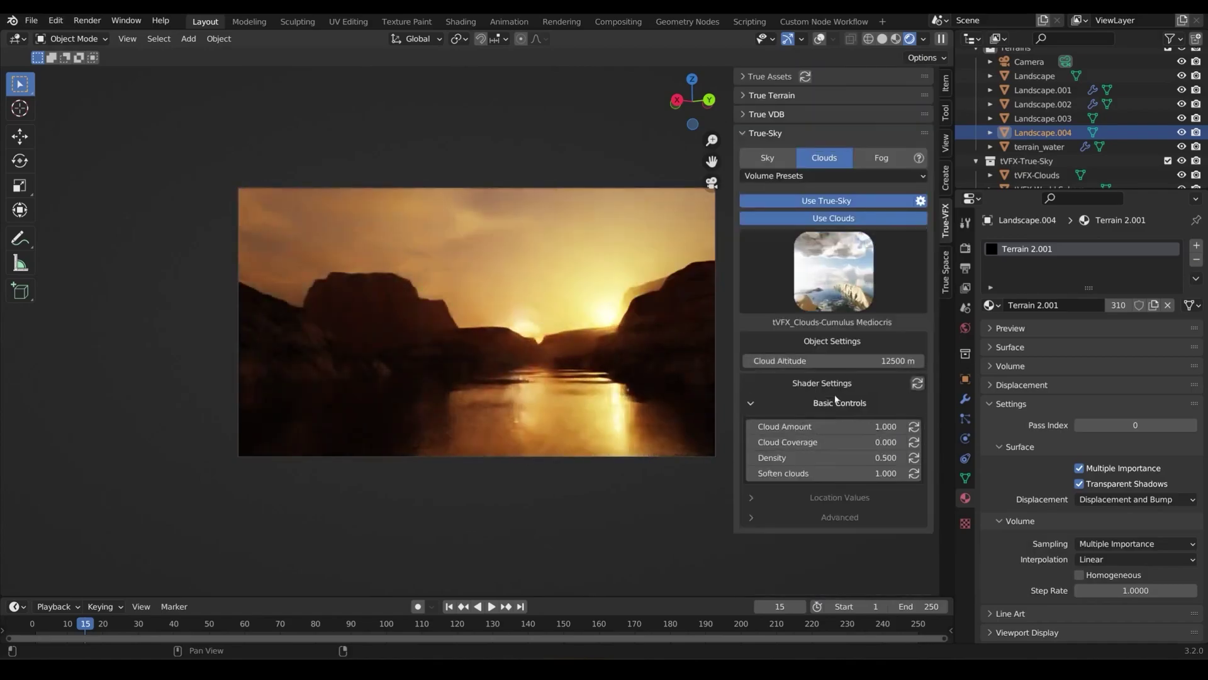
click(839, 453)
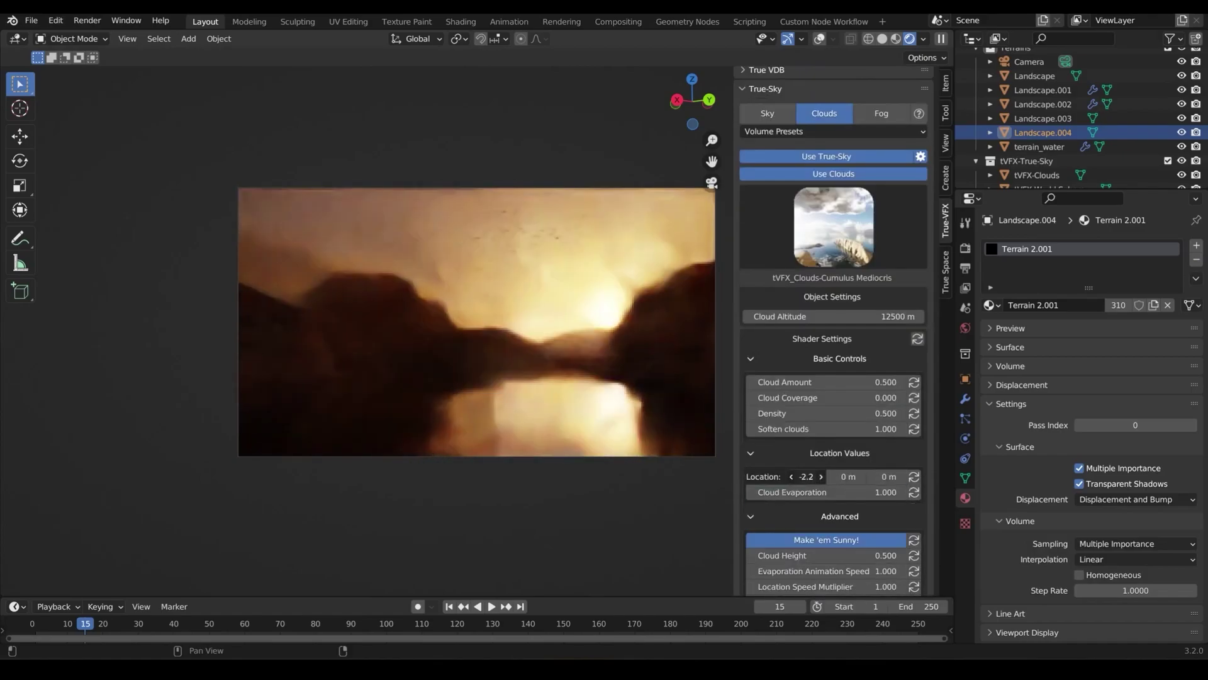
- Adjust sun height and rotation, set exposure to -7.213, and shift the clouds along Y
drag(822, 397, 850, 397)
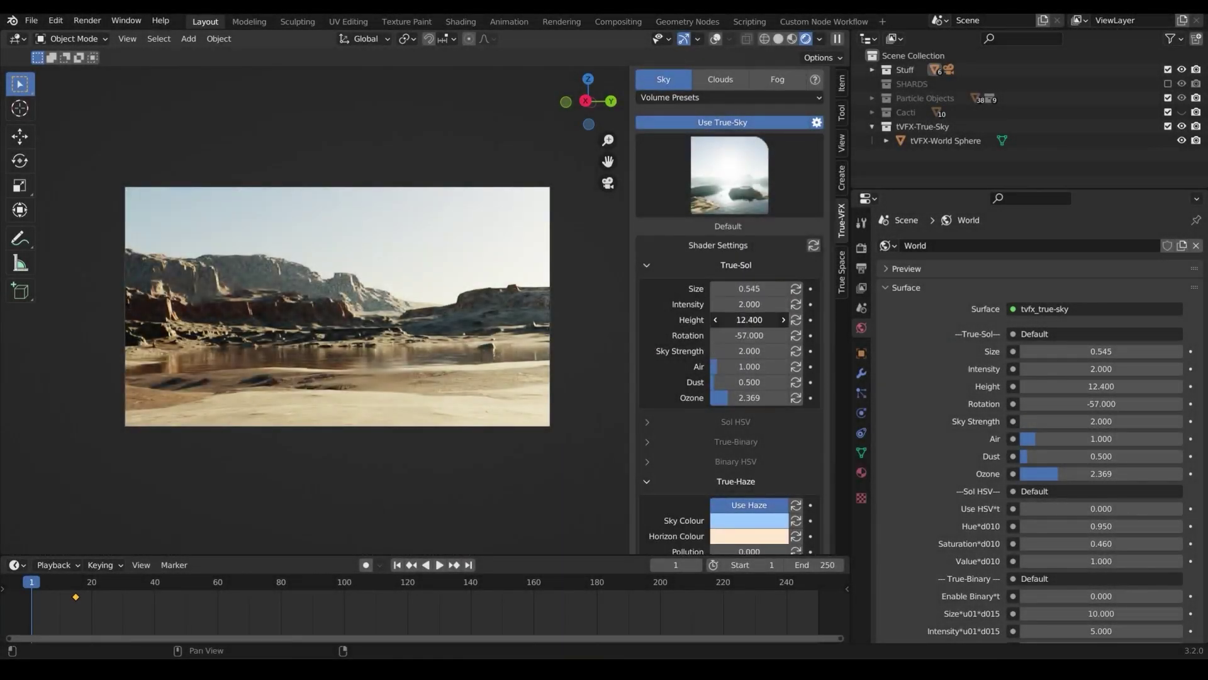
mouse_move(749, 319)
mouse_down()
mouse_move(699, 319)
mouse_move(708, 334)
mouse_up()
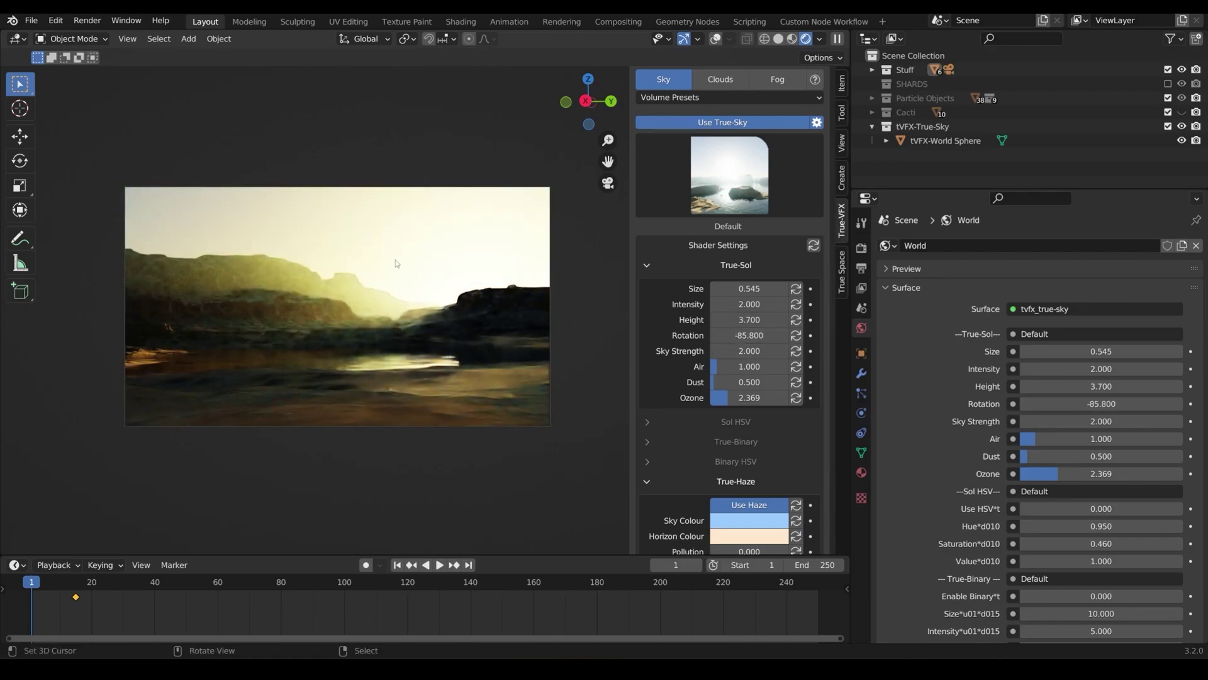
click(862, 247)
scroll(991, 481, down, 5)
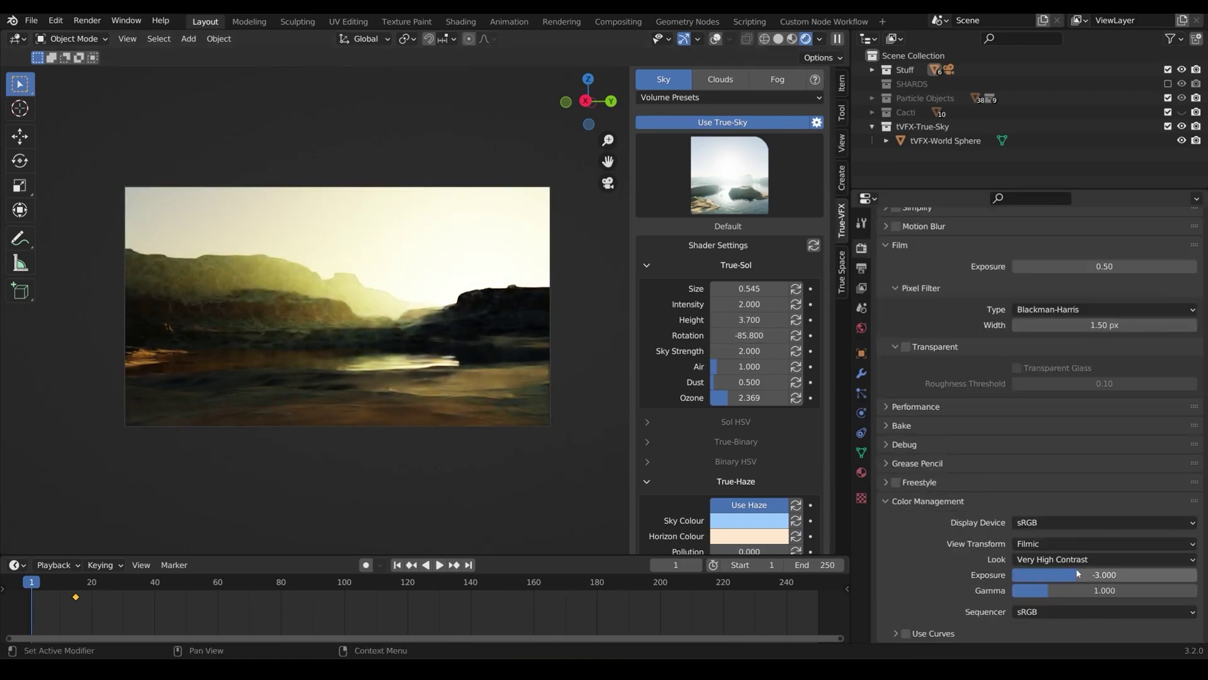
drag(1077, 572, 1038, 572)
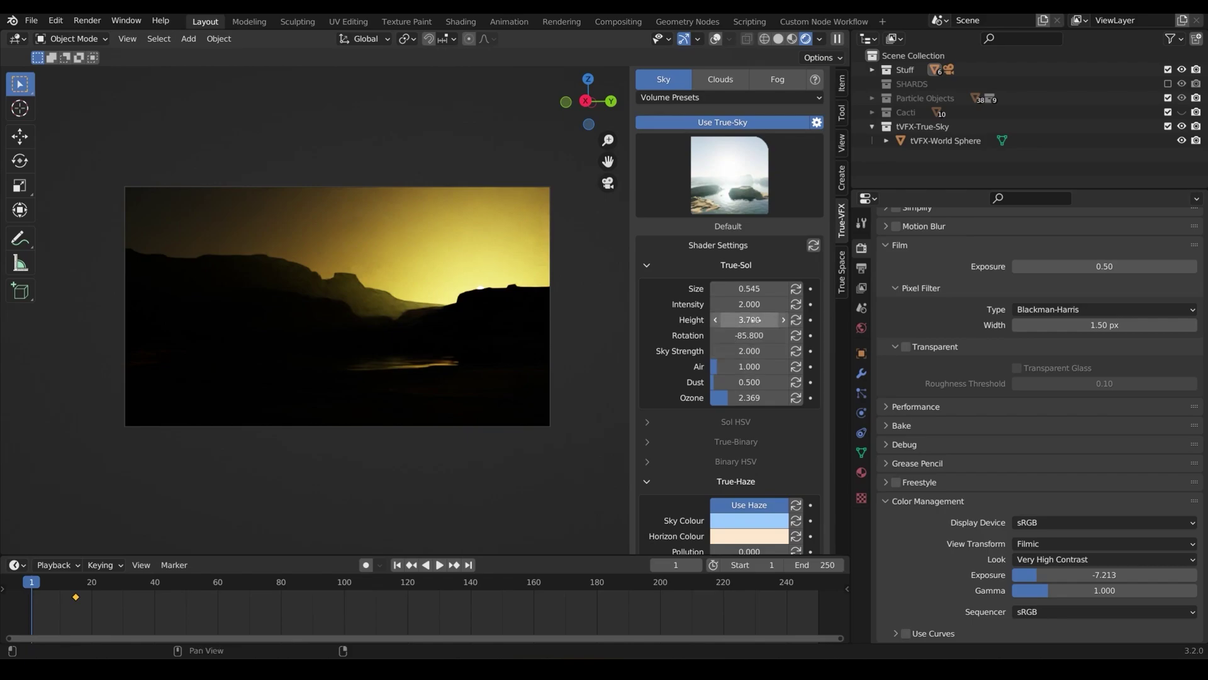
drag(482, 286, 402, 262)
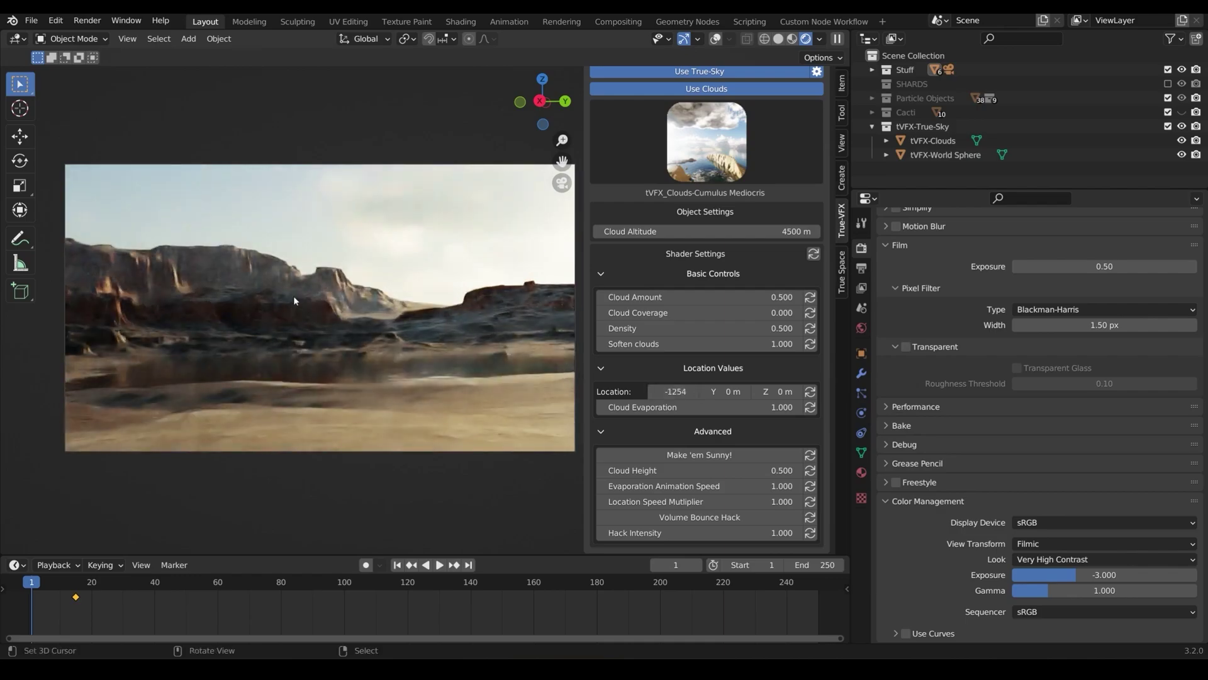
mouse_move(731, 391)
mouse_down()
mouse_move(661, 390)
mouse_move(793, 391)
mouse_up()
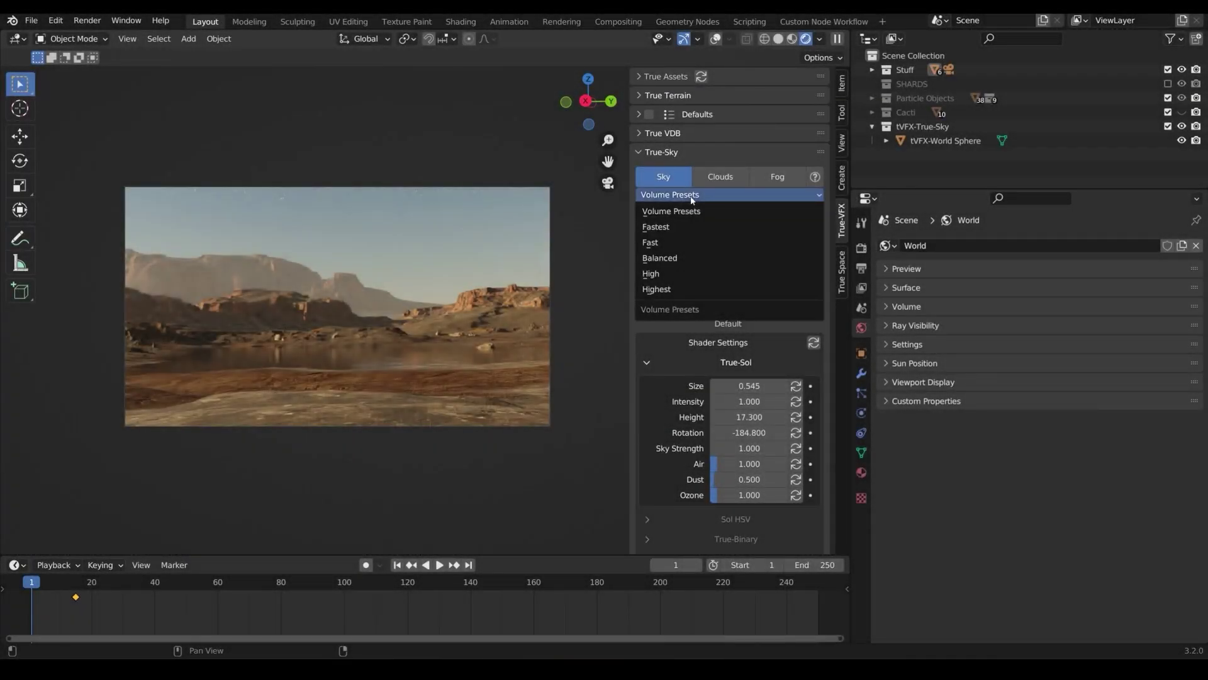
- Try several True-Sky volume quality presets, including Fastest
click(662, 273)
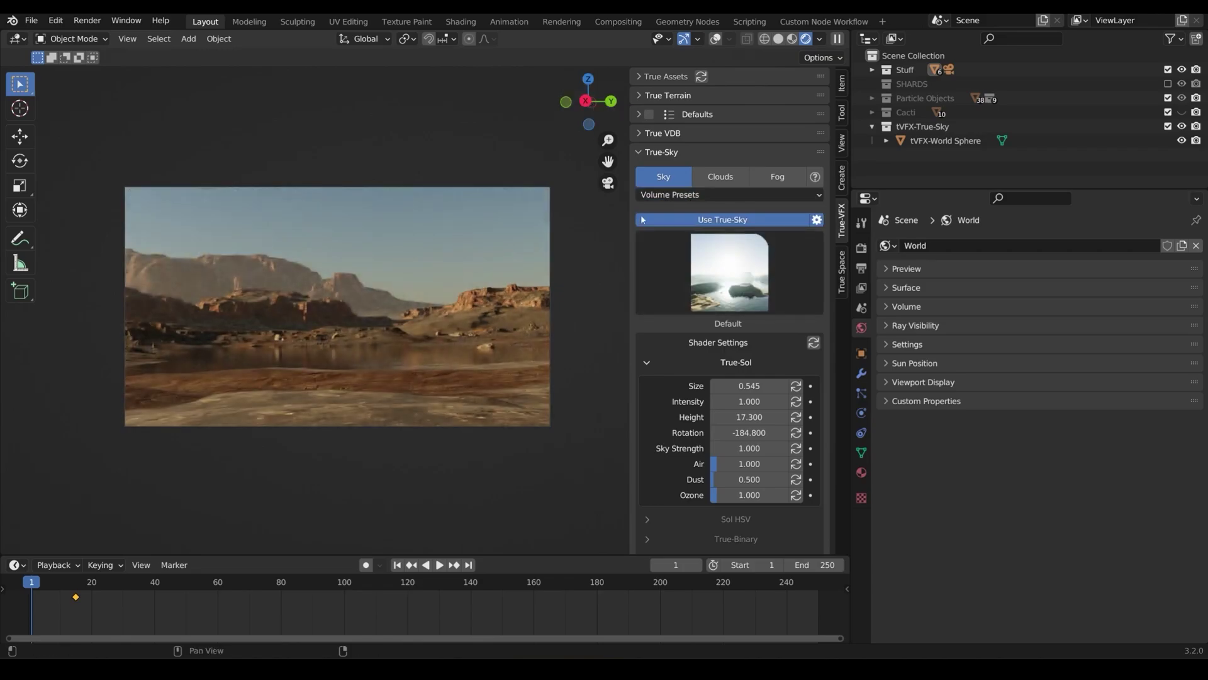
click(651, 195)
click(695, 259)
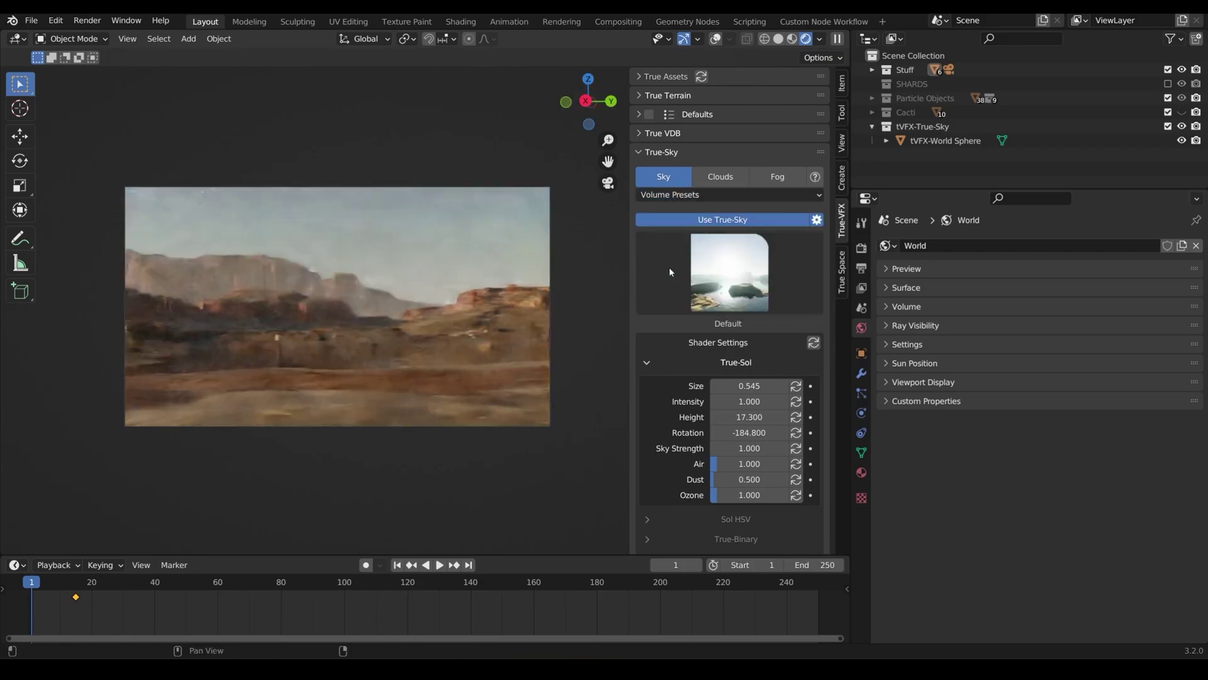
click(737, 197)
click(717, 194)
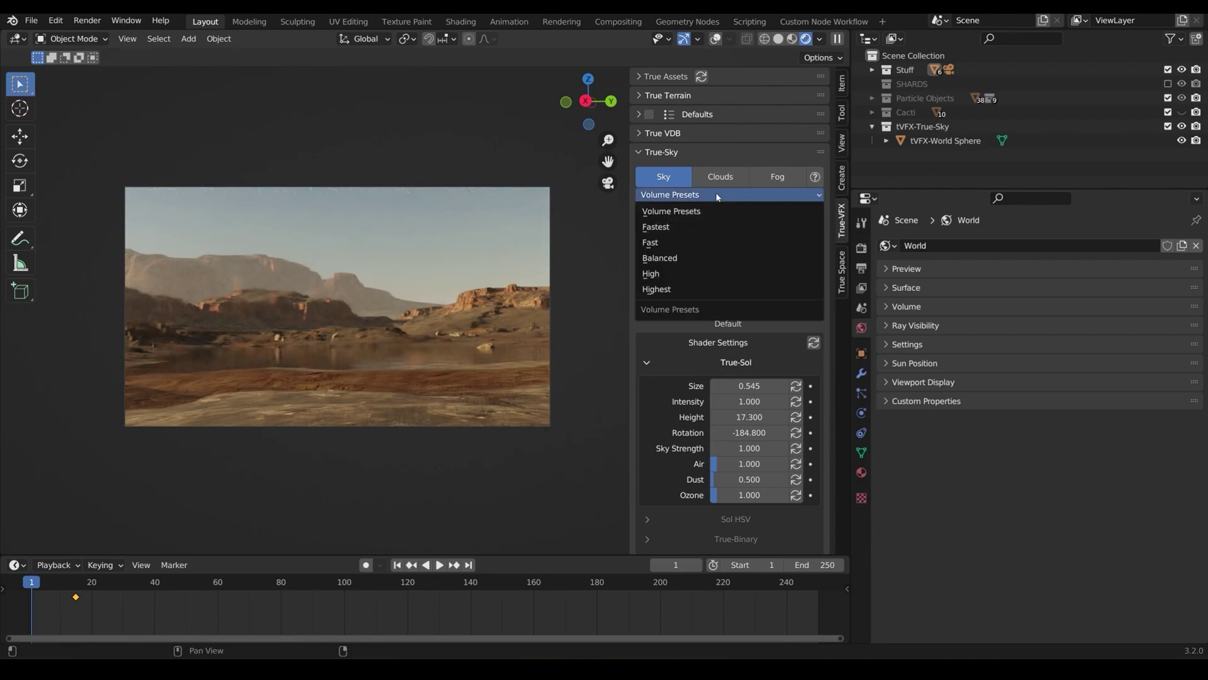
click(675, 227)
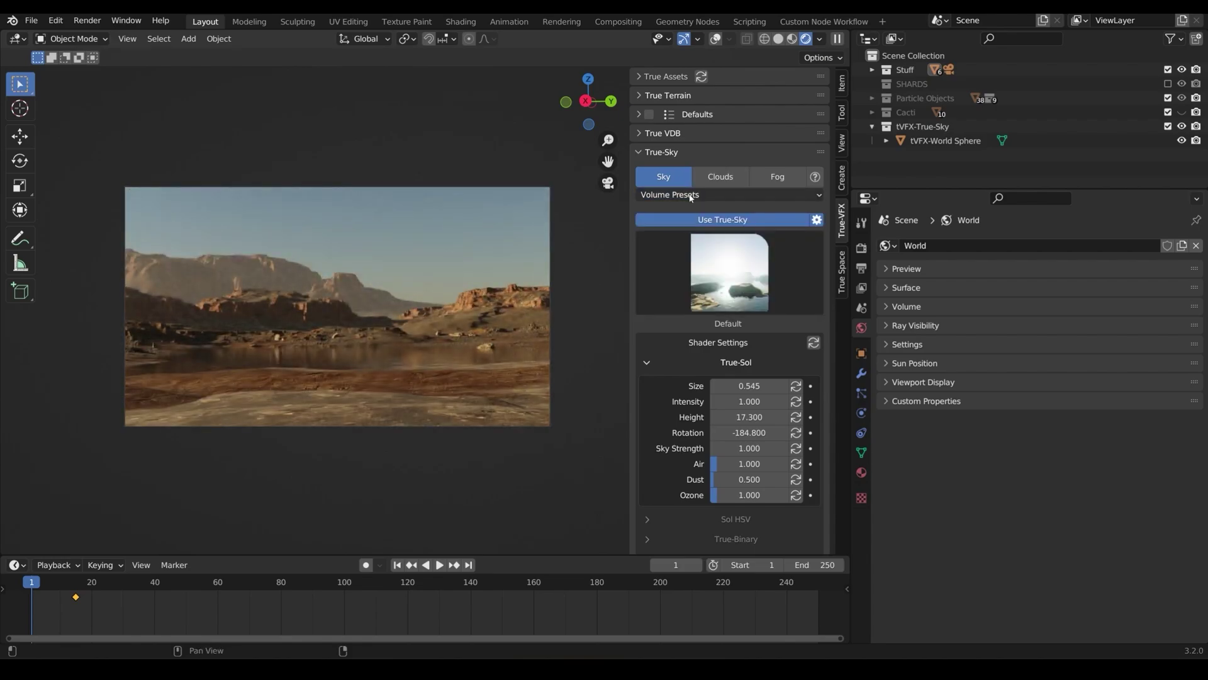
click(691, 196)
click(683, 226)
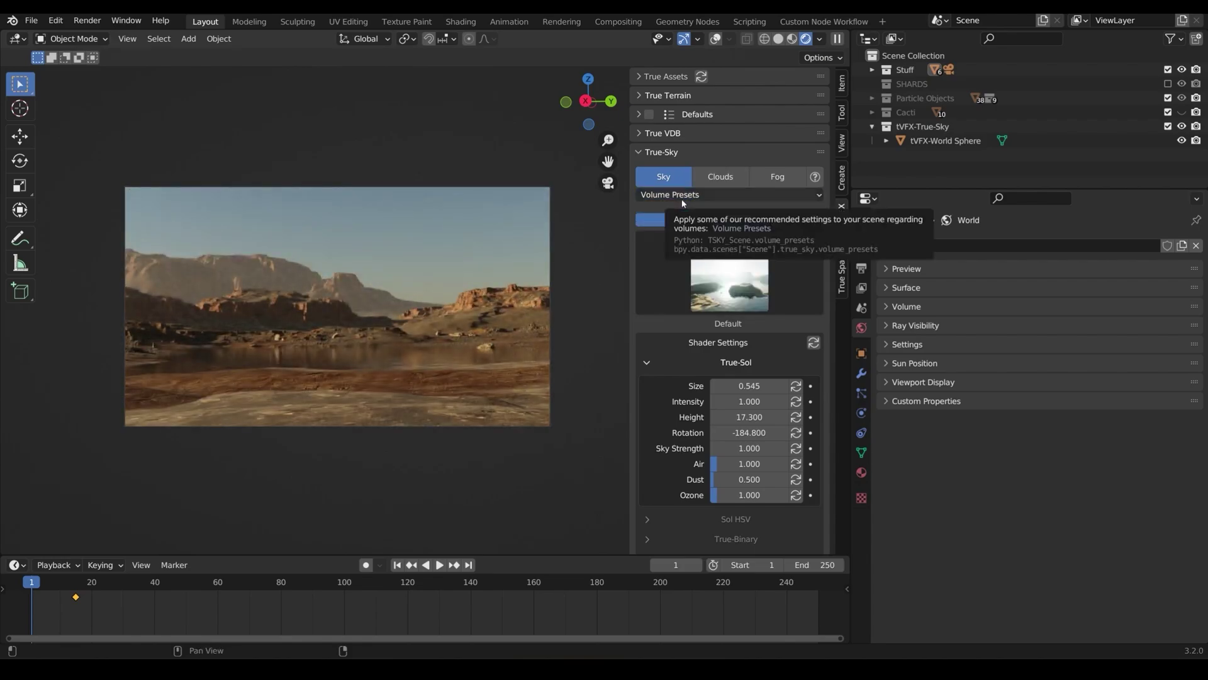
- Cycle through further volume quality presets to compare the canyon renders
click(682, 196)
click(676, 238)
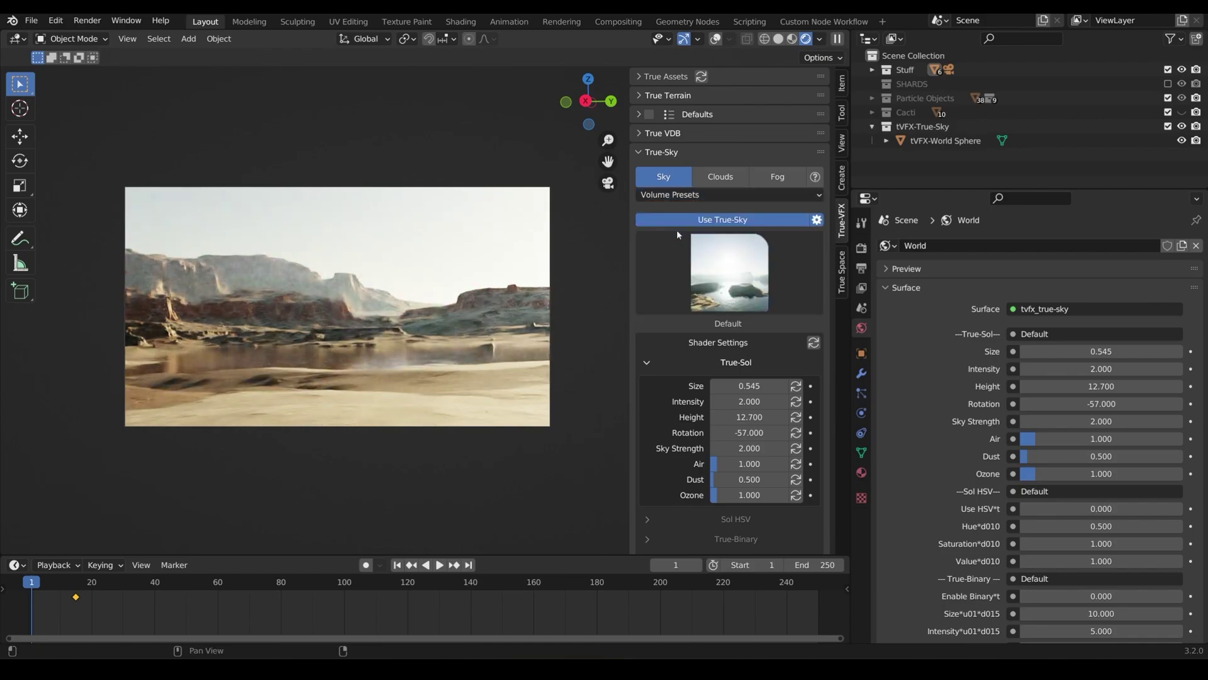
click(676, 195)
click(668, 286)
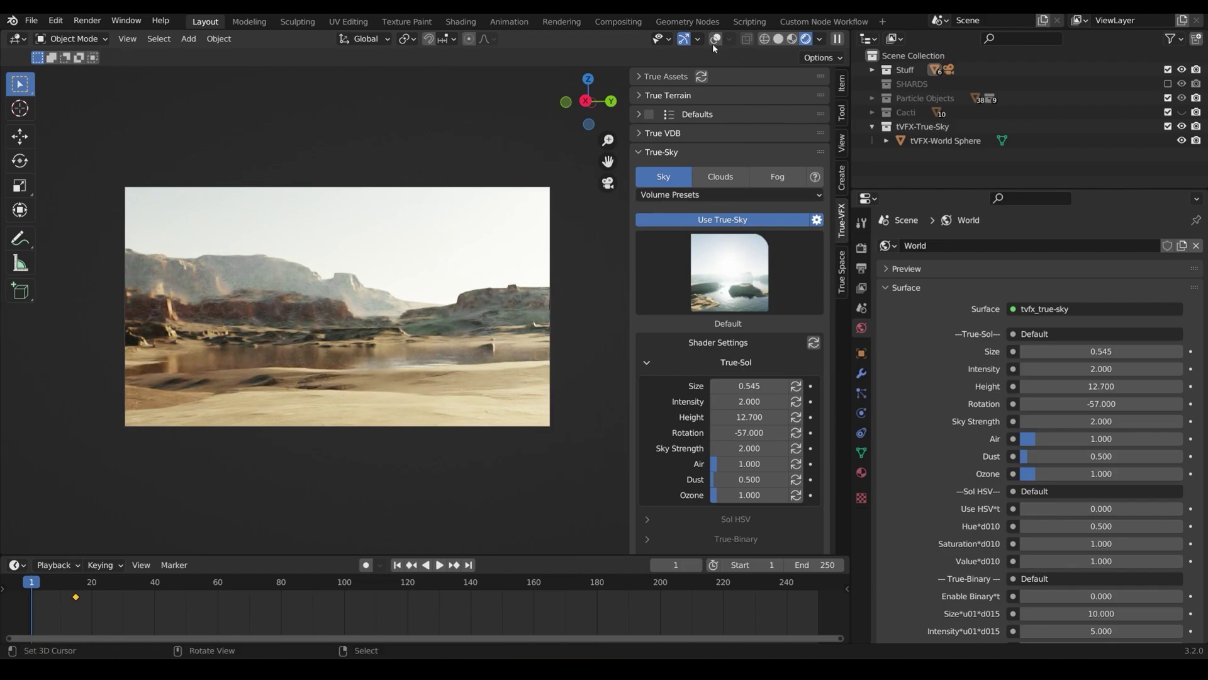
click(675, 196)
click(672, 226)
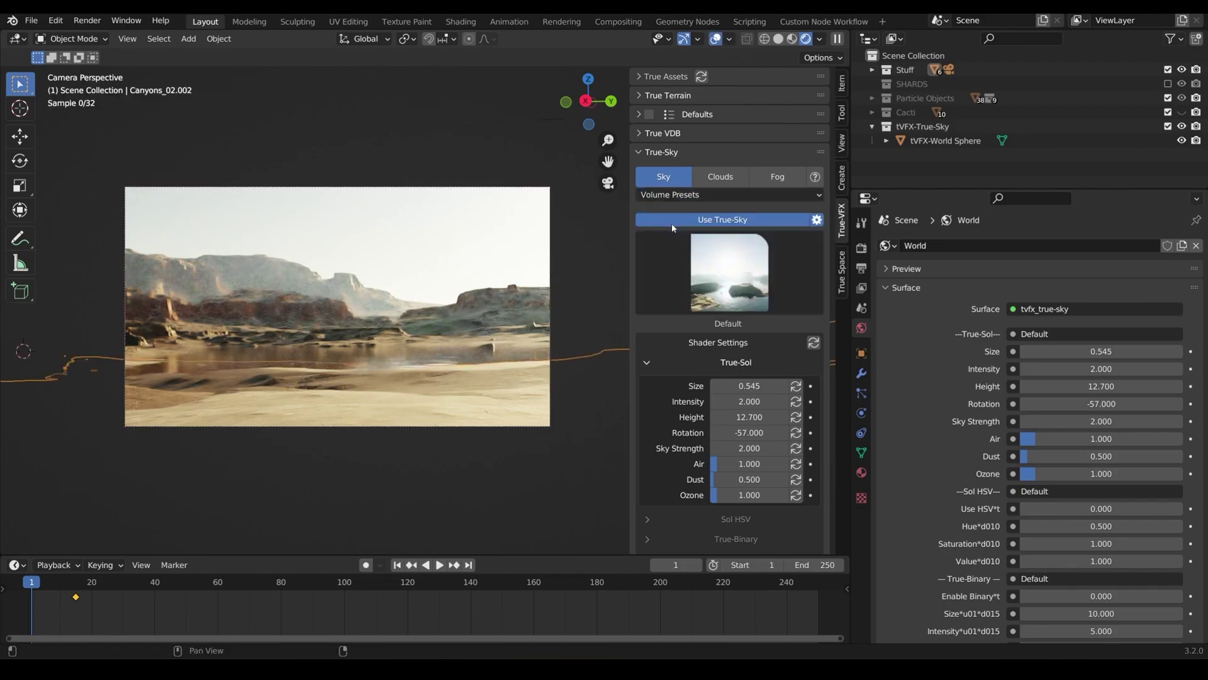
click(682, 196)
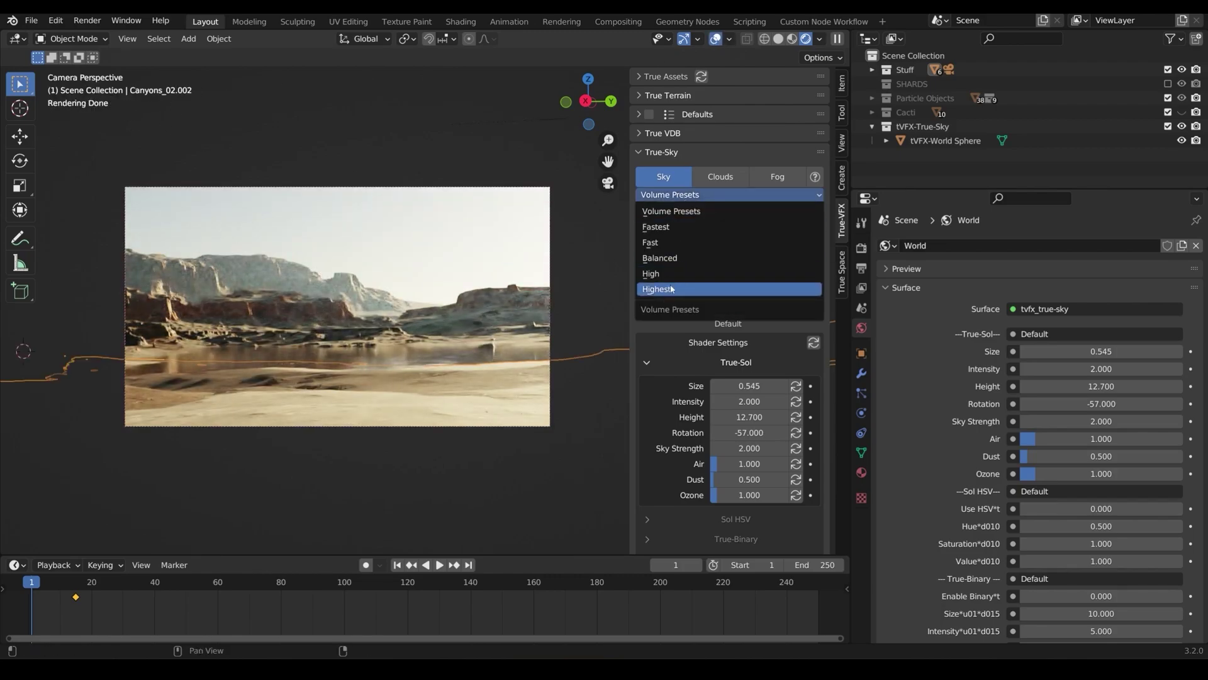
click(673, 288)
click(662, 195)
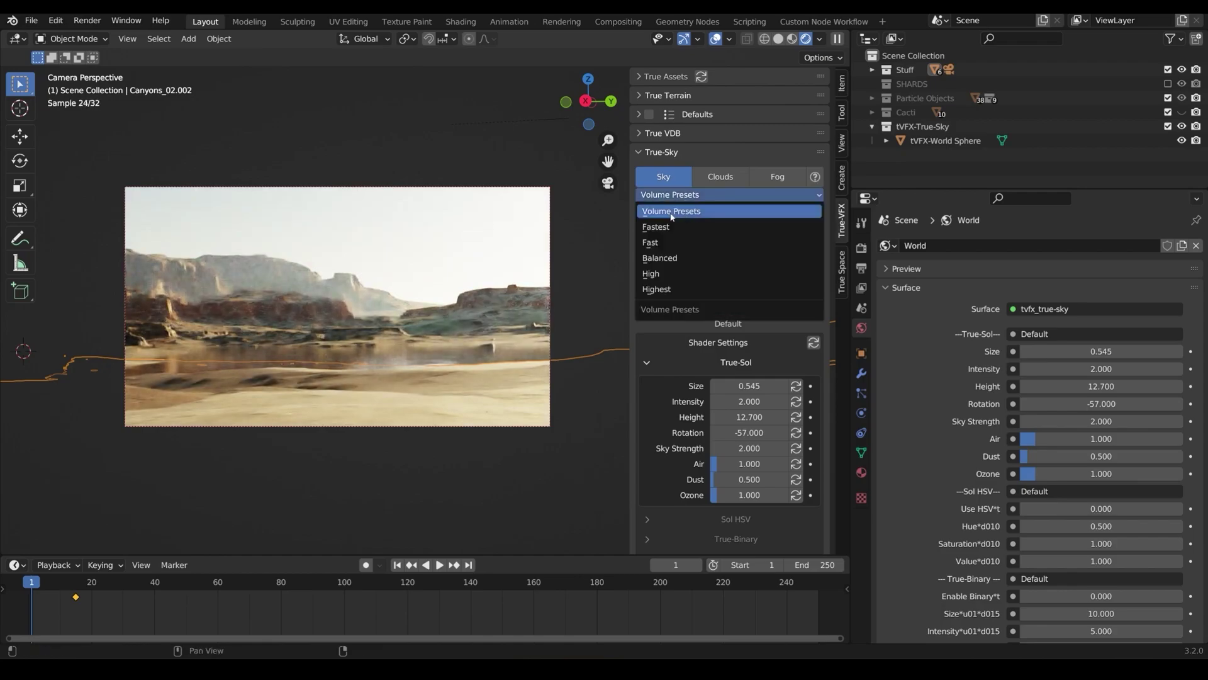
click(669, 227)
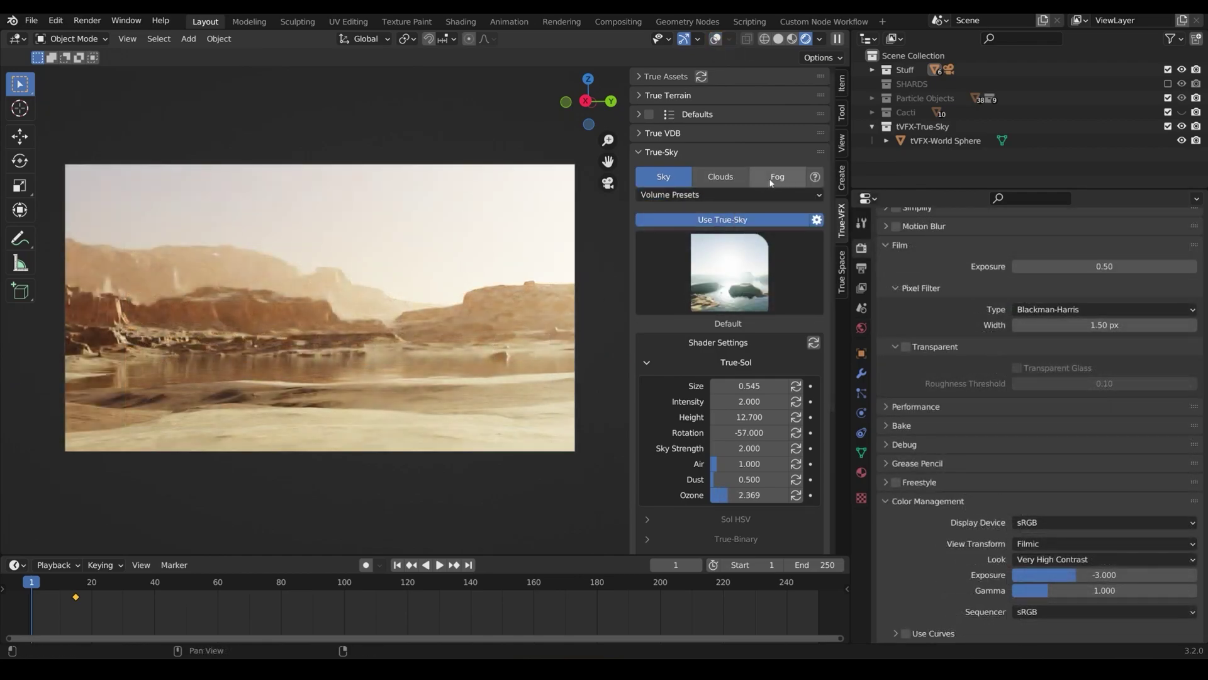
- Browse the True-Sky Fog, Clouds and Sky tabs
click(779, 177)
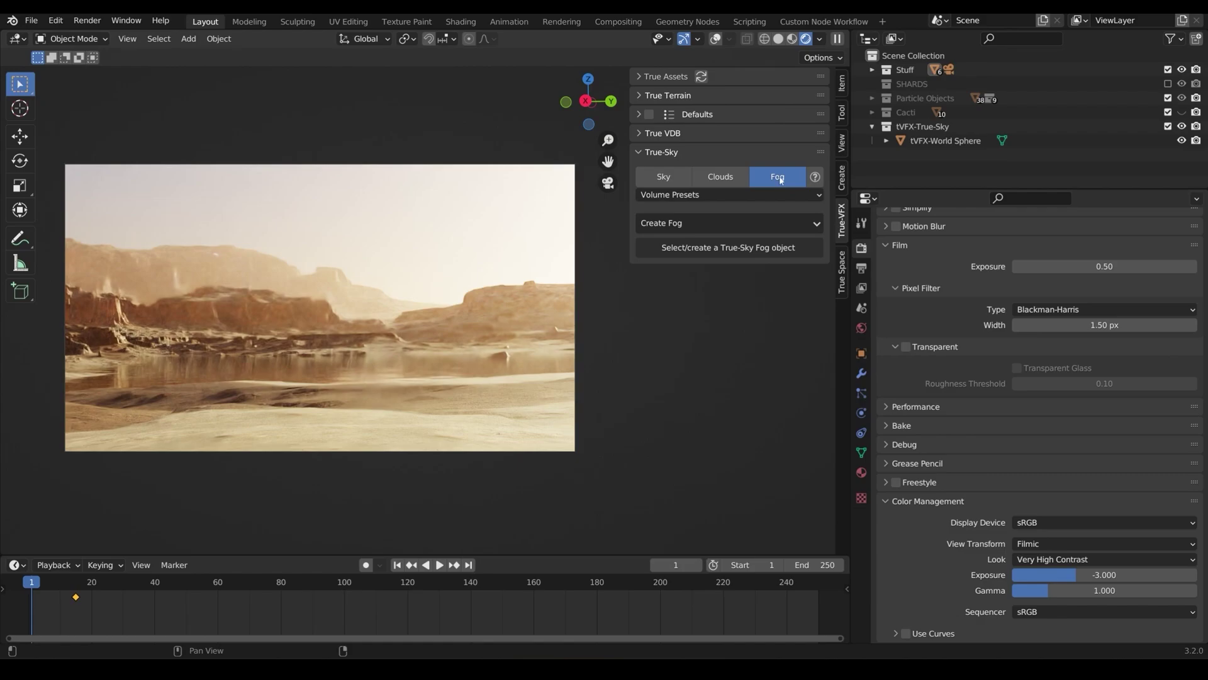
click(735, 177)
click(664, 176)
click(714, 174)
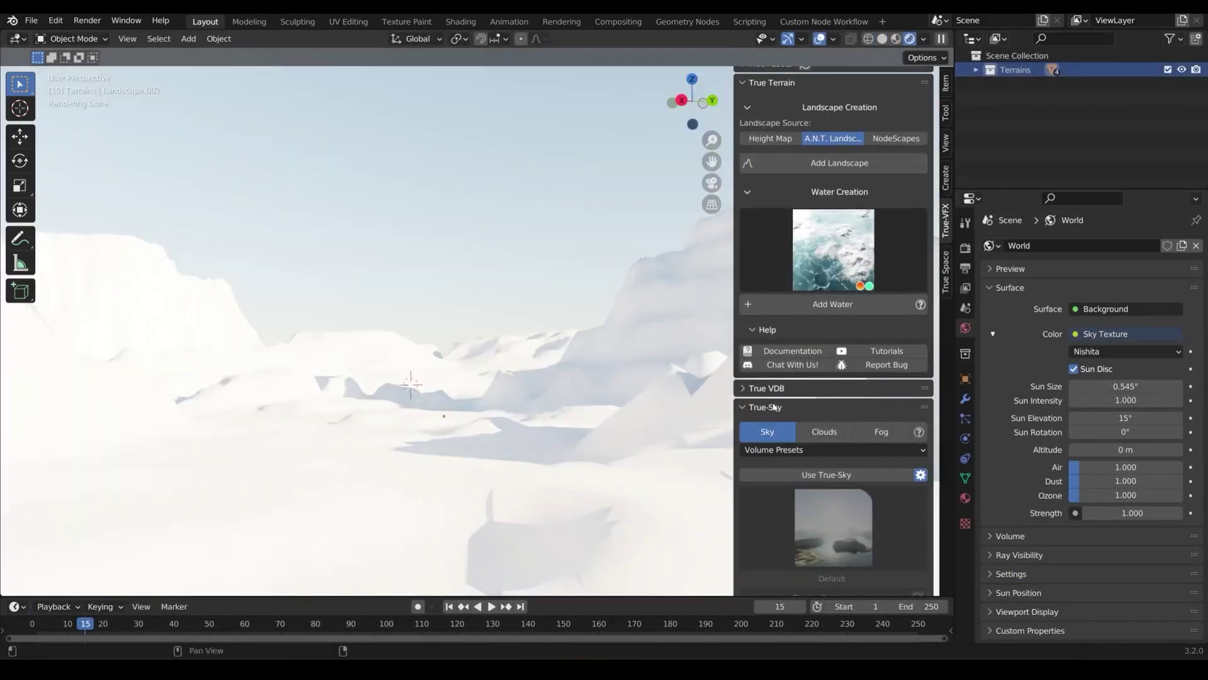
- Turn on Use True-Sky and choose the Morning preset thumbnail
click(826, 200)
click(826, 255)
click(533, 422)
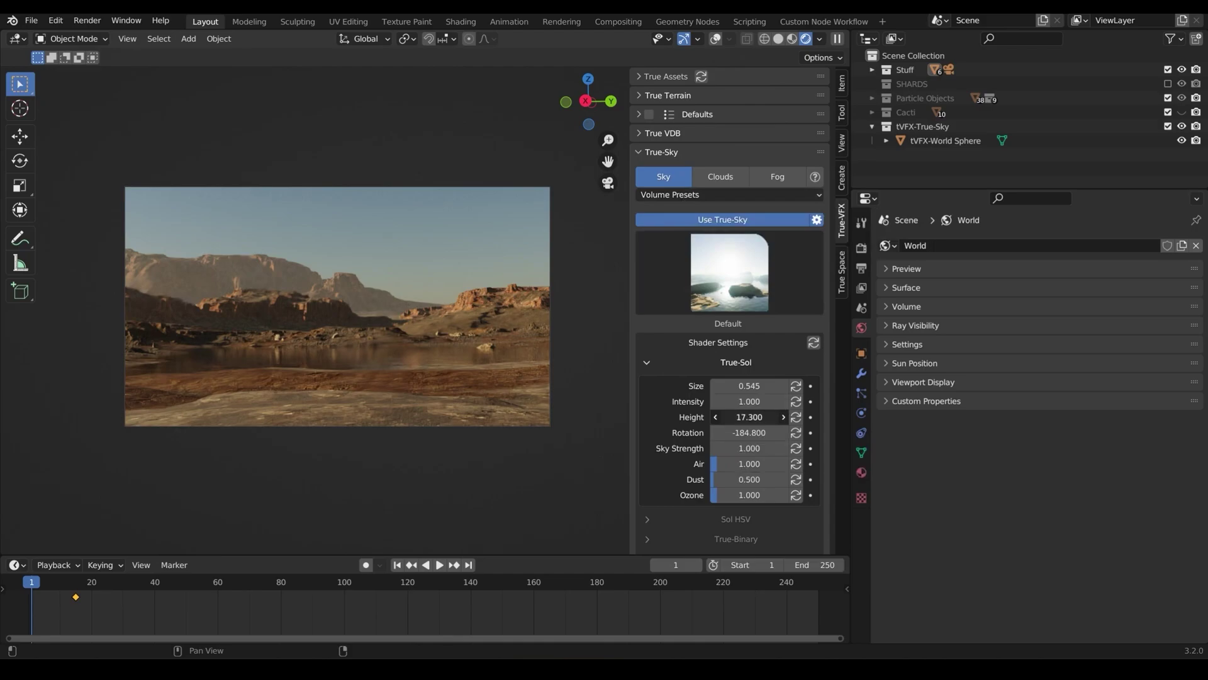
- Lower the sun to height 6 and rotation -90.8, change its hue, and disable Use HSV
mouse_move(748, 416)
mouse_down()
mouse_move(717, 417)
mouse_move(784, 432)
mouse_move(727, 433)
mouse_move(784, 416)
mouse_move(783, 439)
mouse_up()
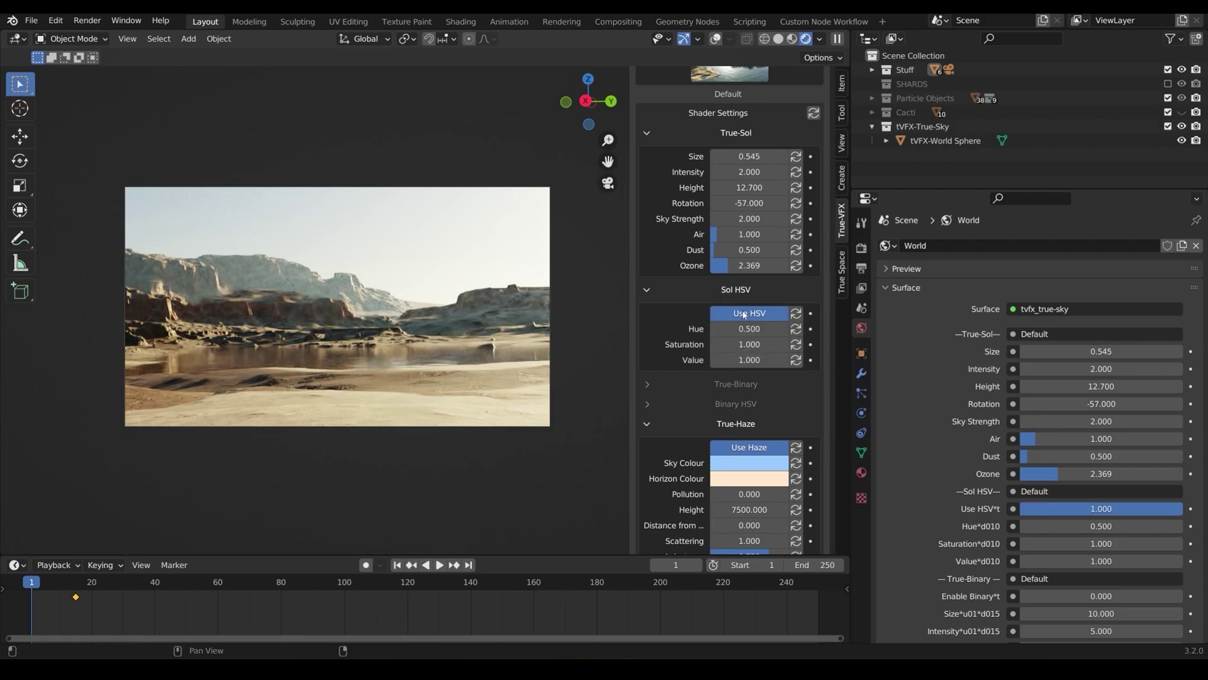
mouse_move(749, 329)
mouse_down()
mouse_move(783, 329)
mouse_move(736, 328)
mouse_move(726, 344)
mouse_up()
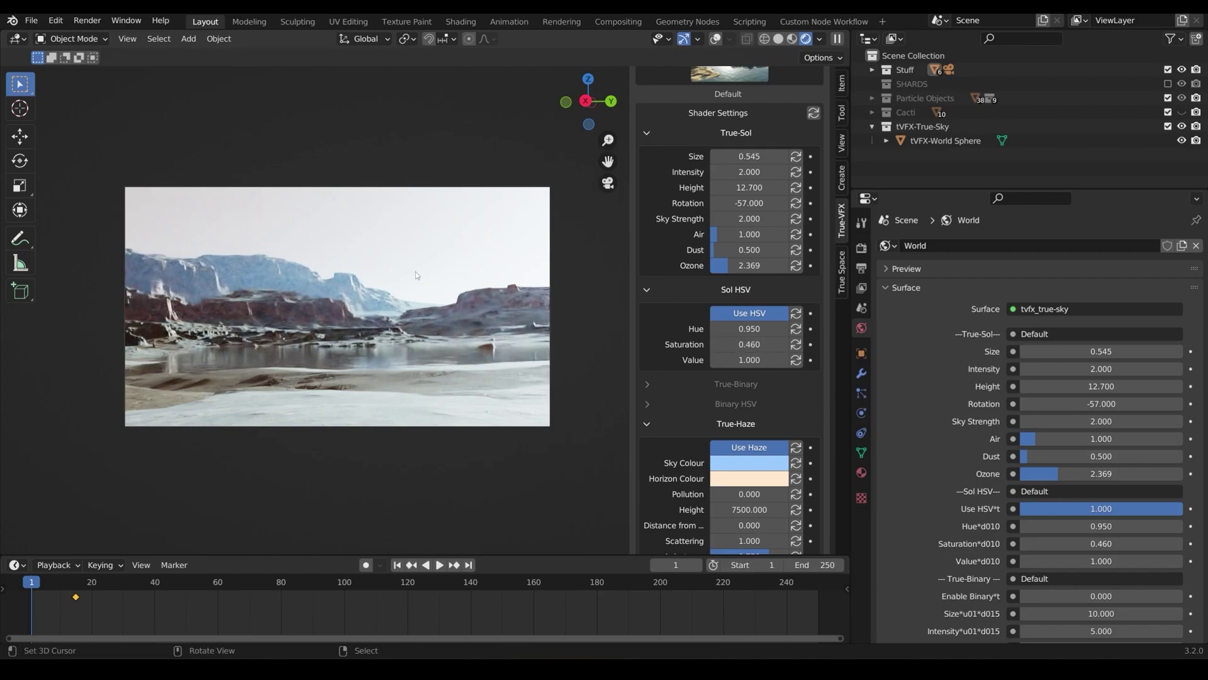
click(748, 312)
click(723, 381)
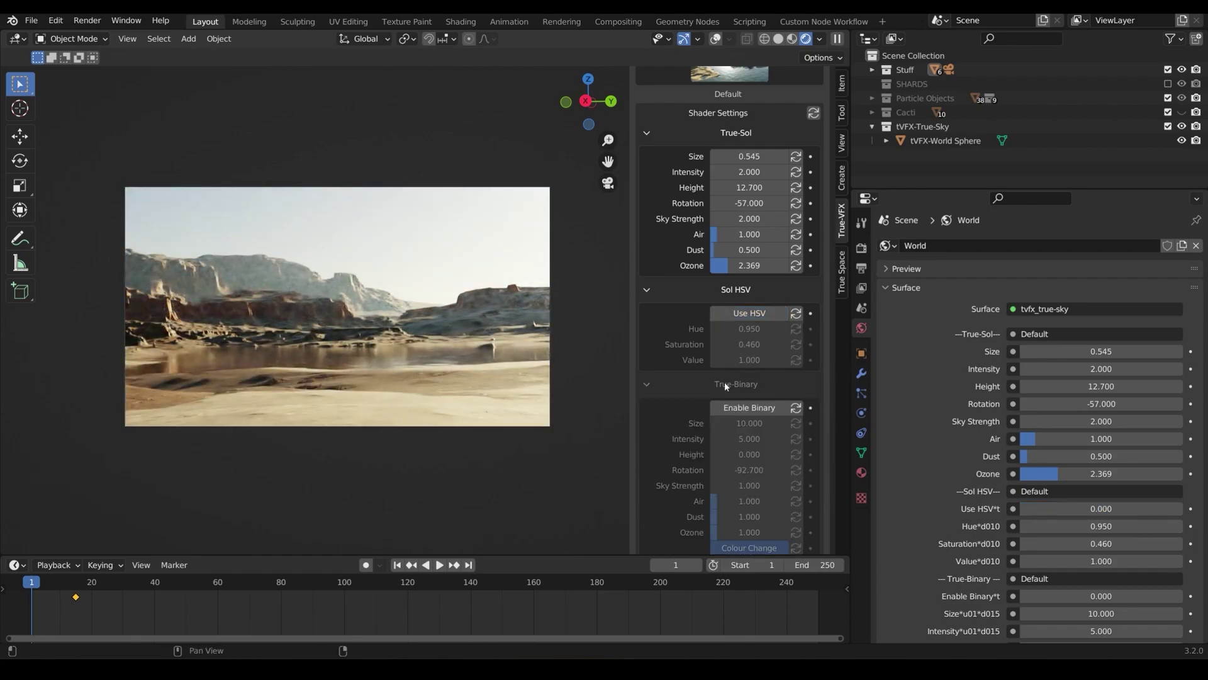
click(724, 381)
click(725, 400)
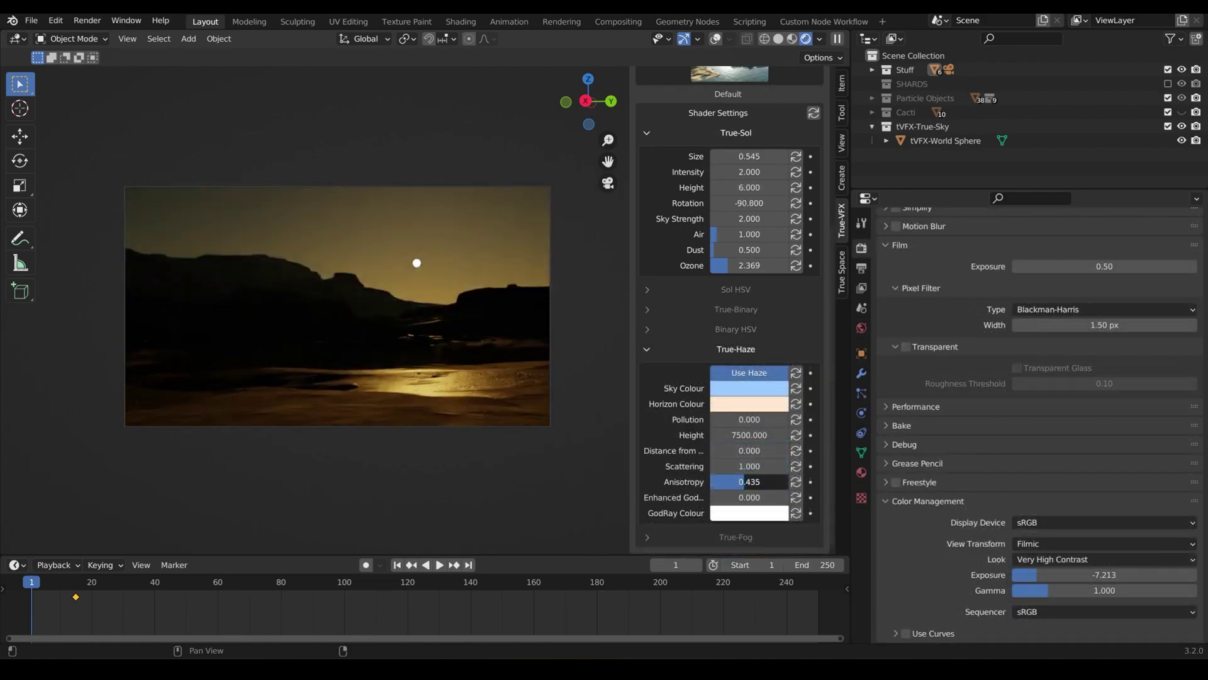
- Set haze anisotropy to 0.899, restore sun height 12.7 and rotation -57, reset scattering and pollution
mouse_move(749, 482)
mouse_down()
mouse_move(783, 482)
mouse_move(748, 482)
mouse_up()
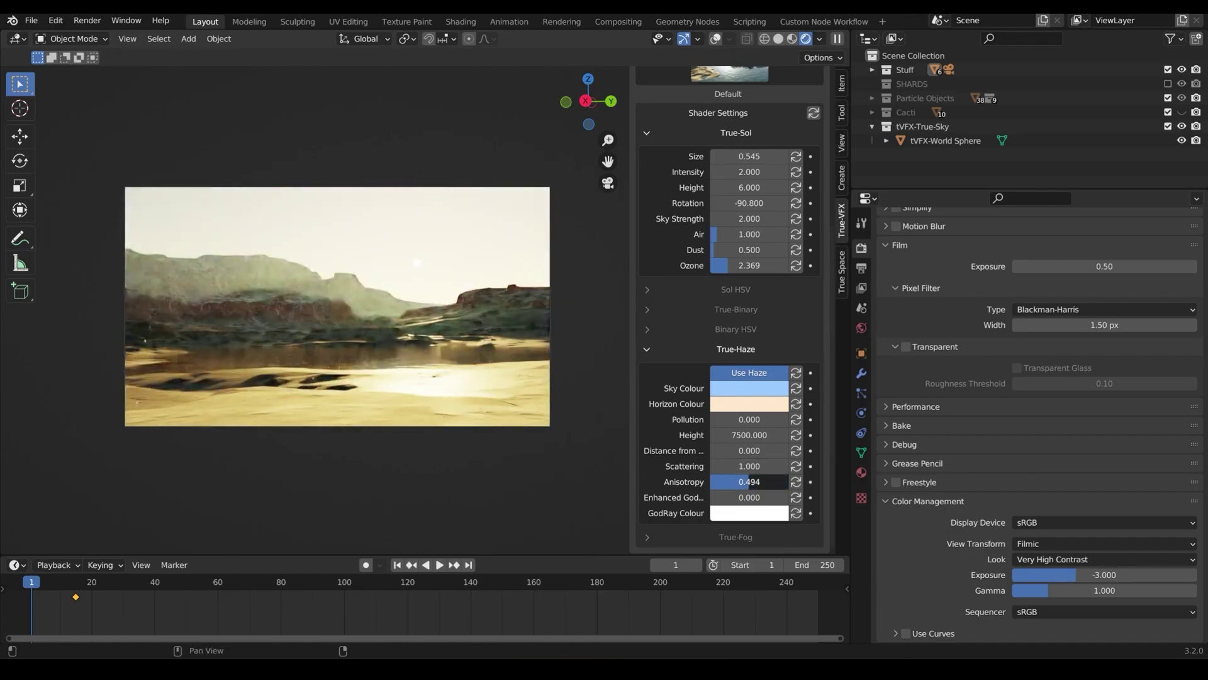
mouse_move(748, 203)
mouse_down()
mouse_move(770, 203)
mouse_move(749, 188)
mouse_up()
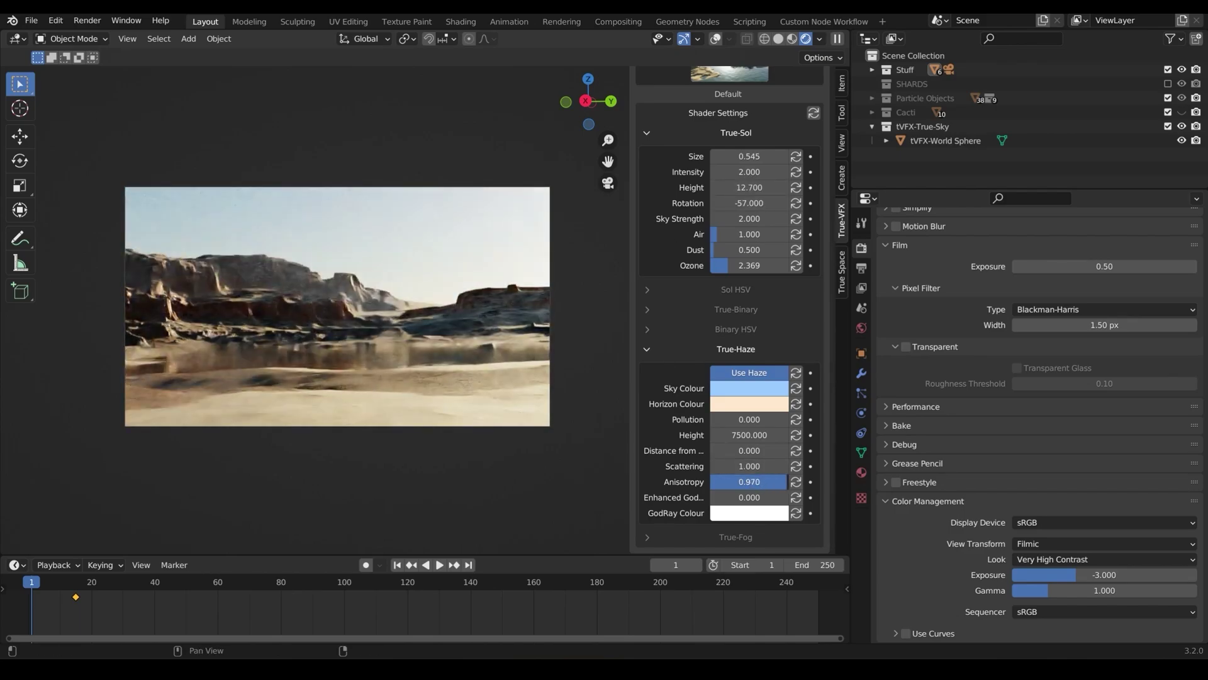
drag(749, 465, 788, 465)
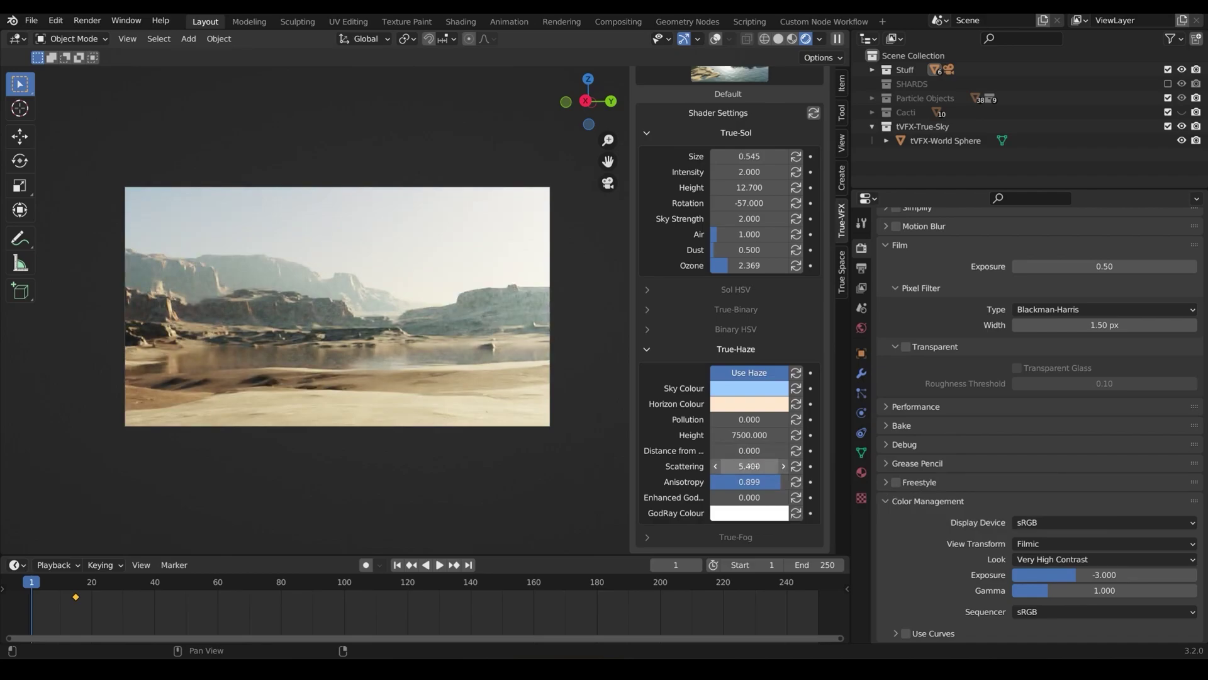
drag(746, 420, 755, 419)
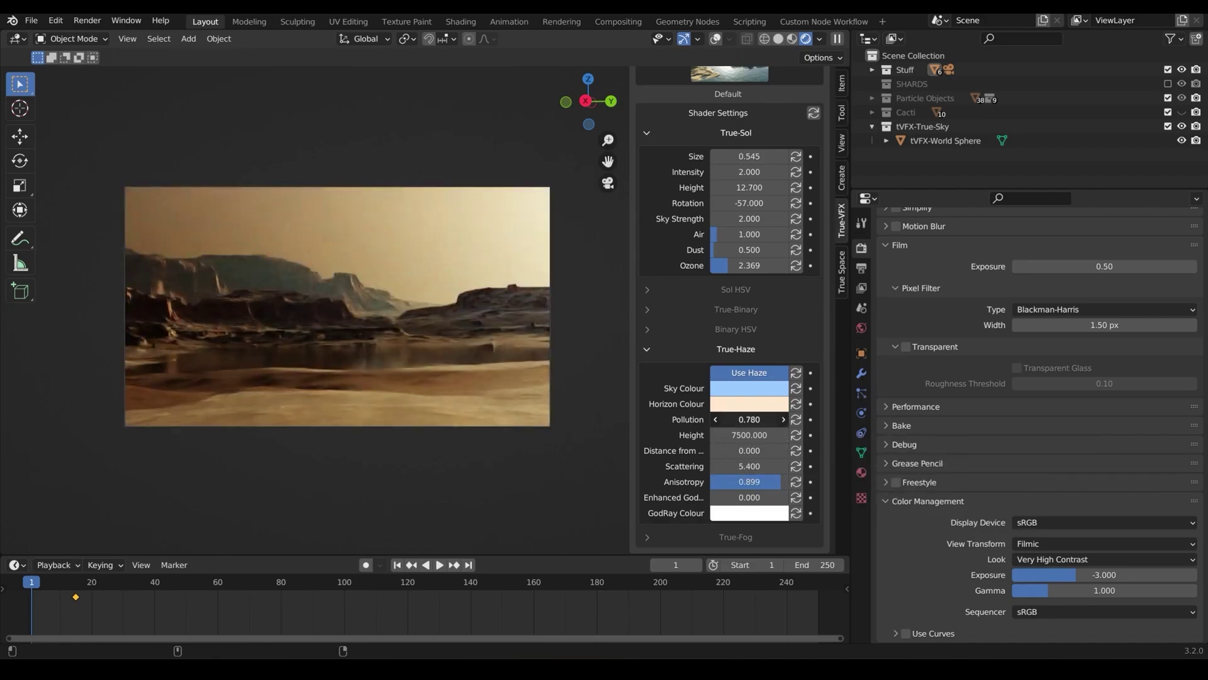
key(ctrl+z)
key(Return)
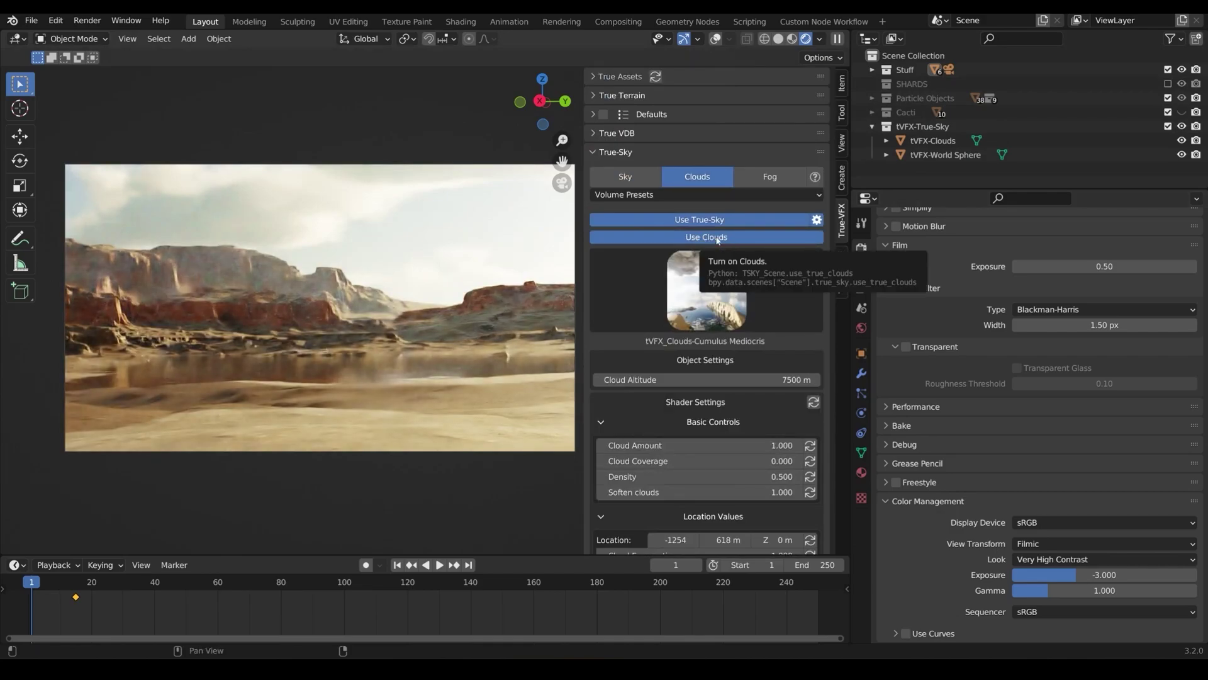
scroll(721, 245, down, 3)
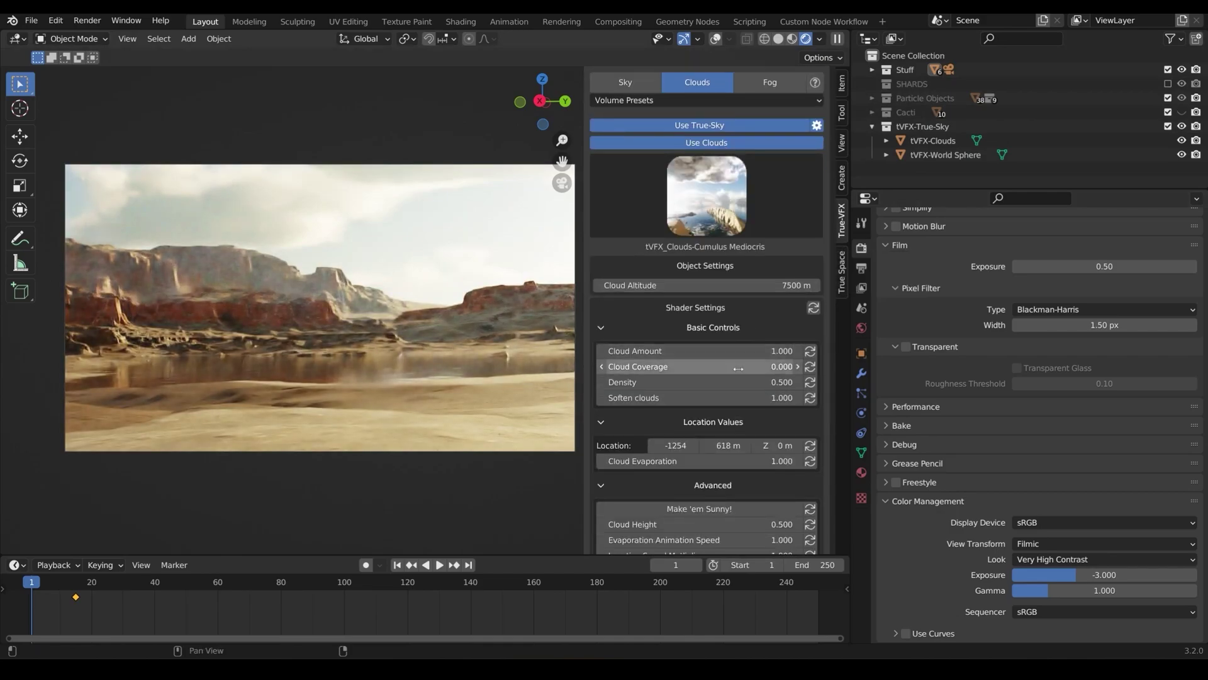
drag(727, 382, 604, 381)
- Edit the cloud density value and apply the Cumulus Mediocris cloud preset
click(709, 380)
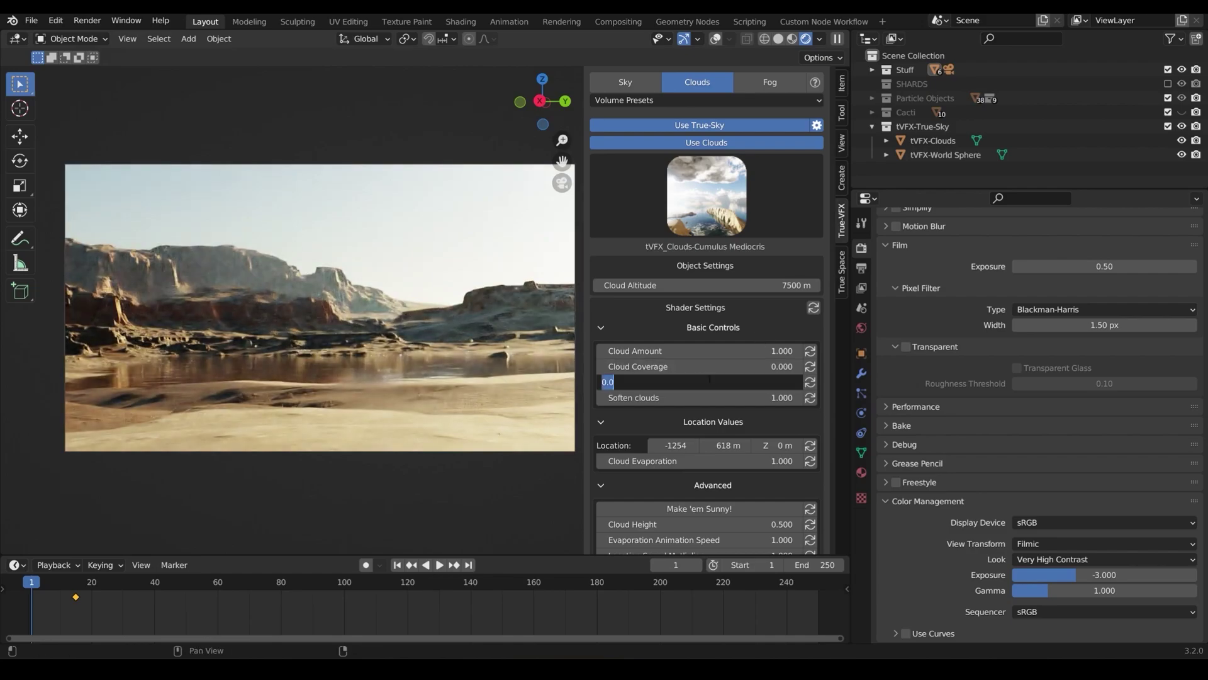
text(.5)
key(Return)
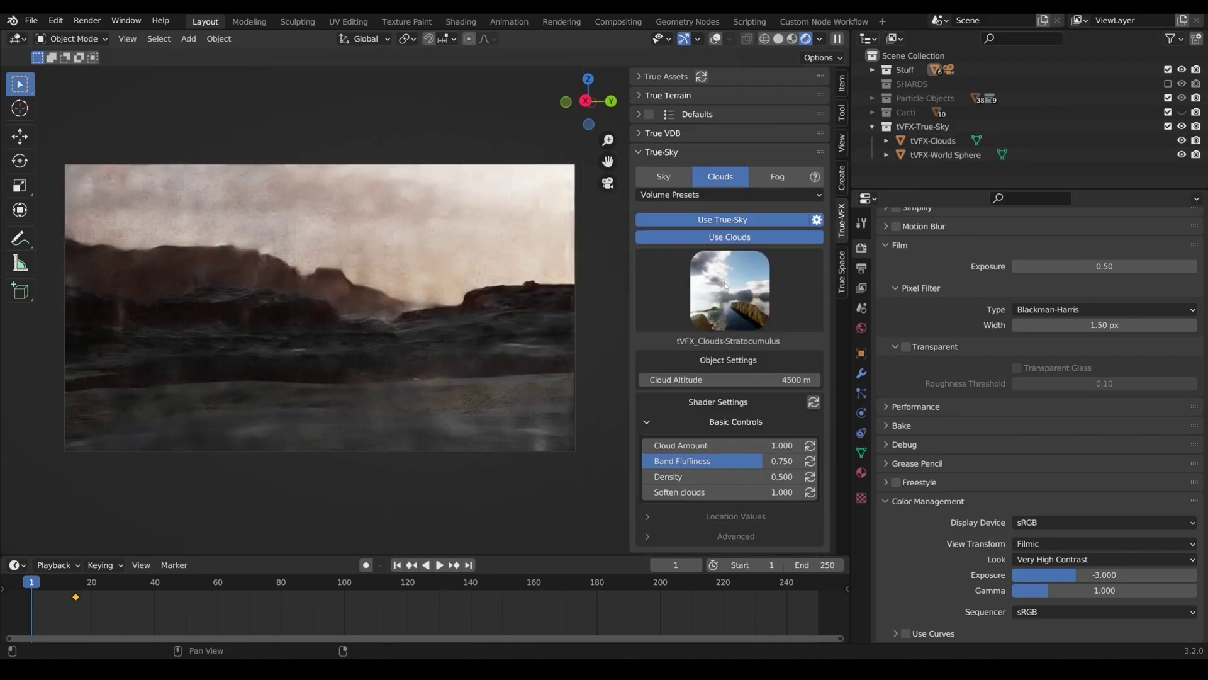
click(726, 285)
click(724, 356)
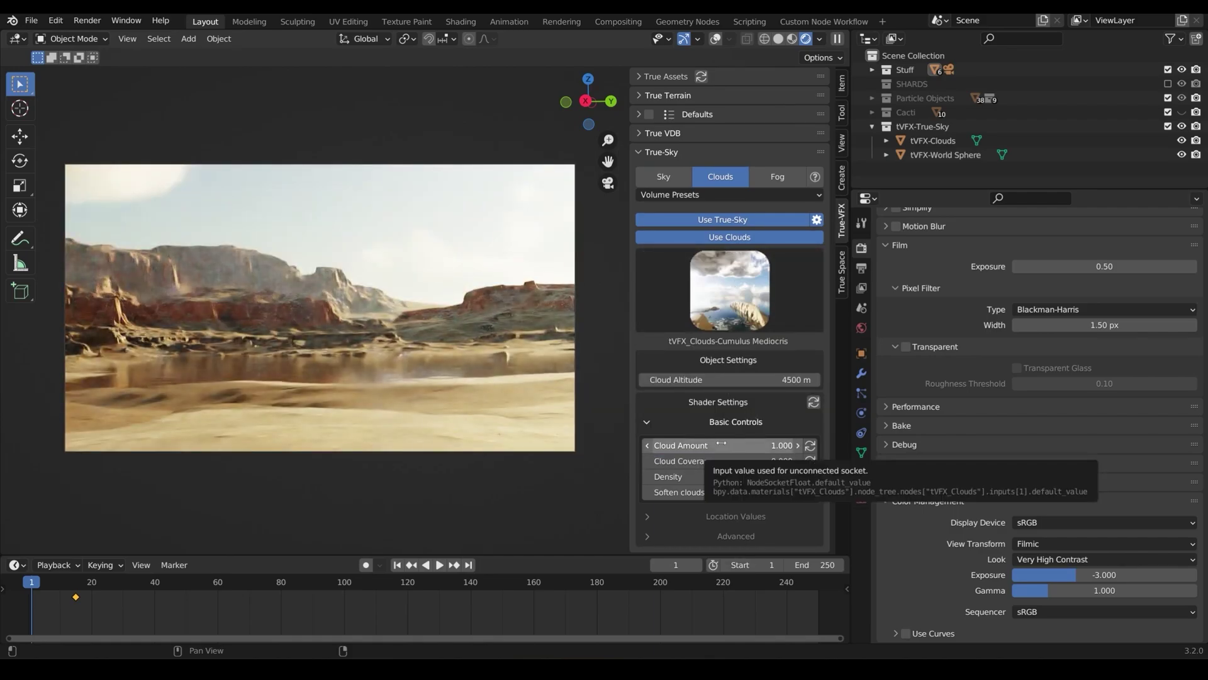
- Set Cloud Coverage to 0, shift Location X, and set Cloud Amount to 0.500
drag(718, 461, 784, 462)
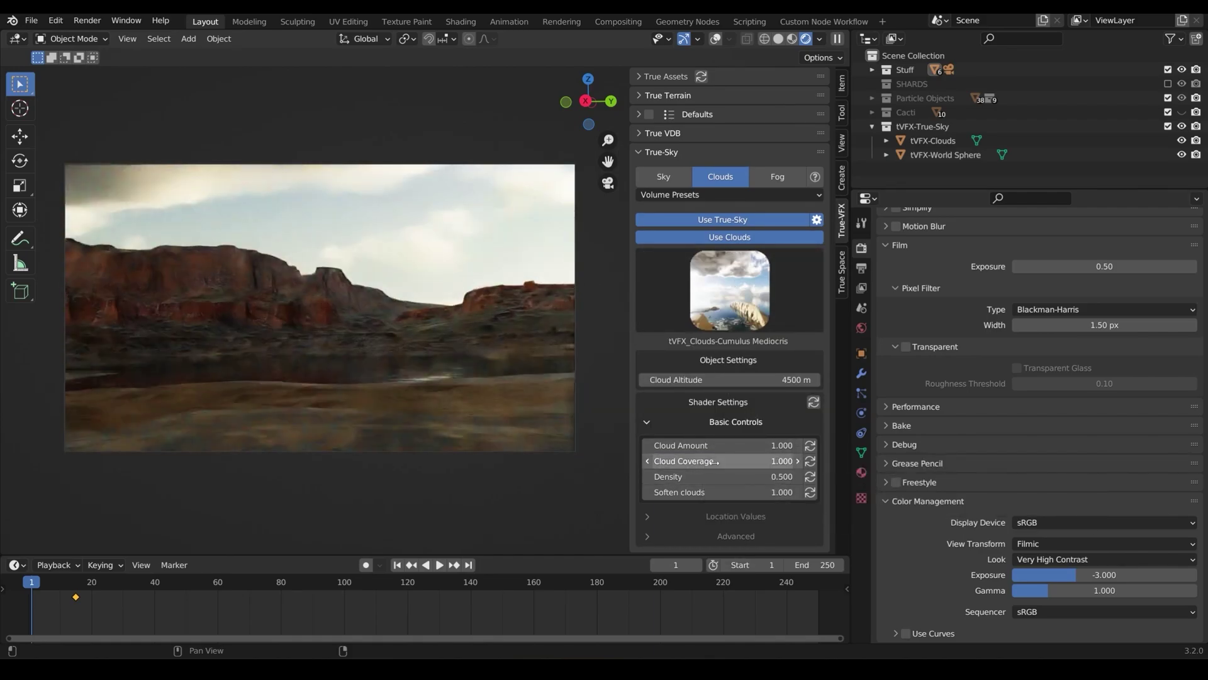
text(0)
key(Return)
click(735, 516)
scroll(711, 508, down, 4)
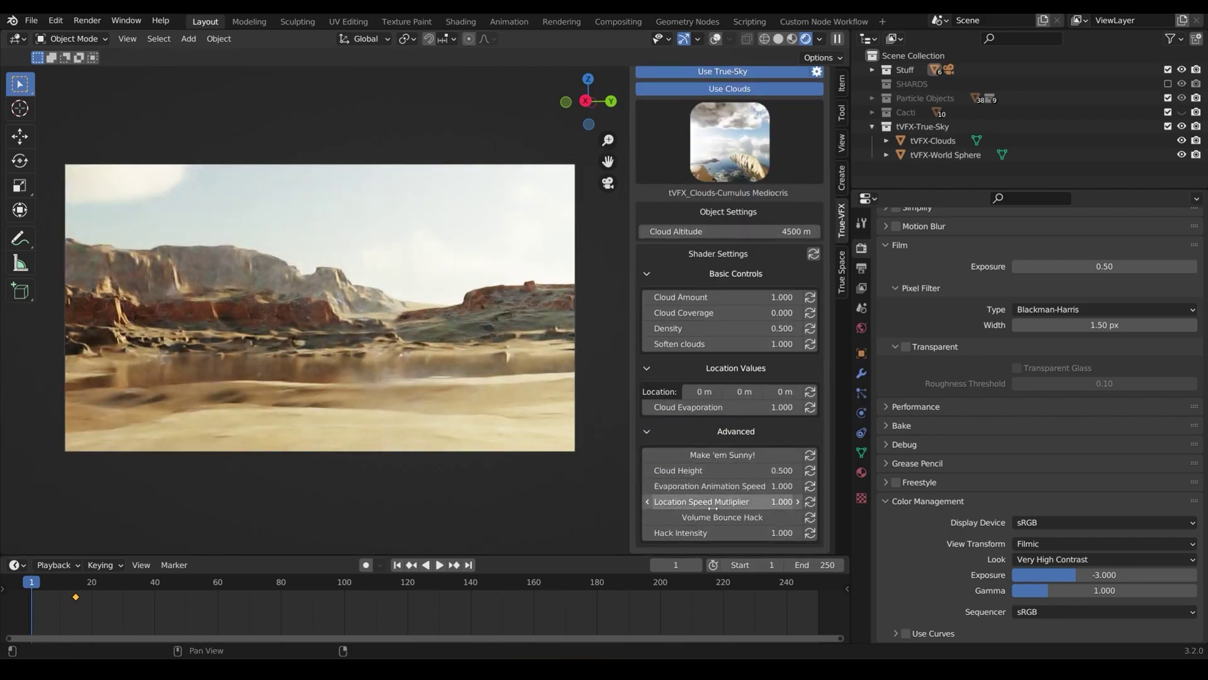
drag(631, 311, 587, 311)
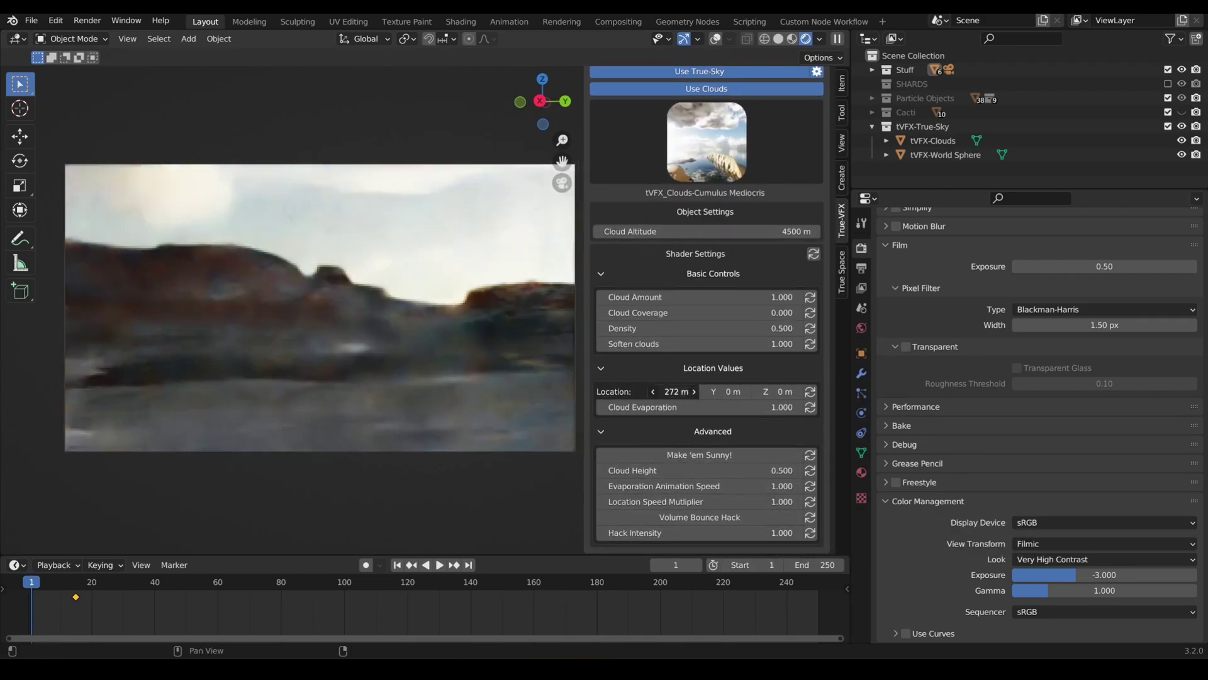
drag(675, 391, 717, 391)
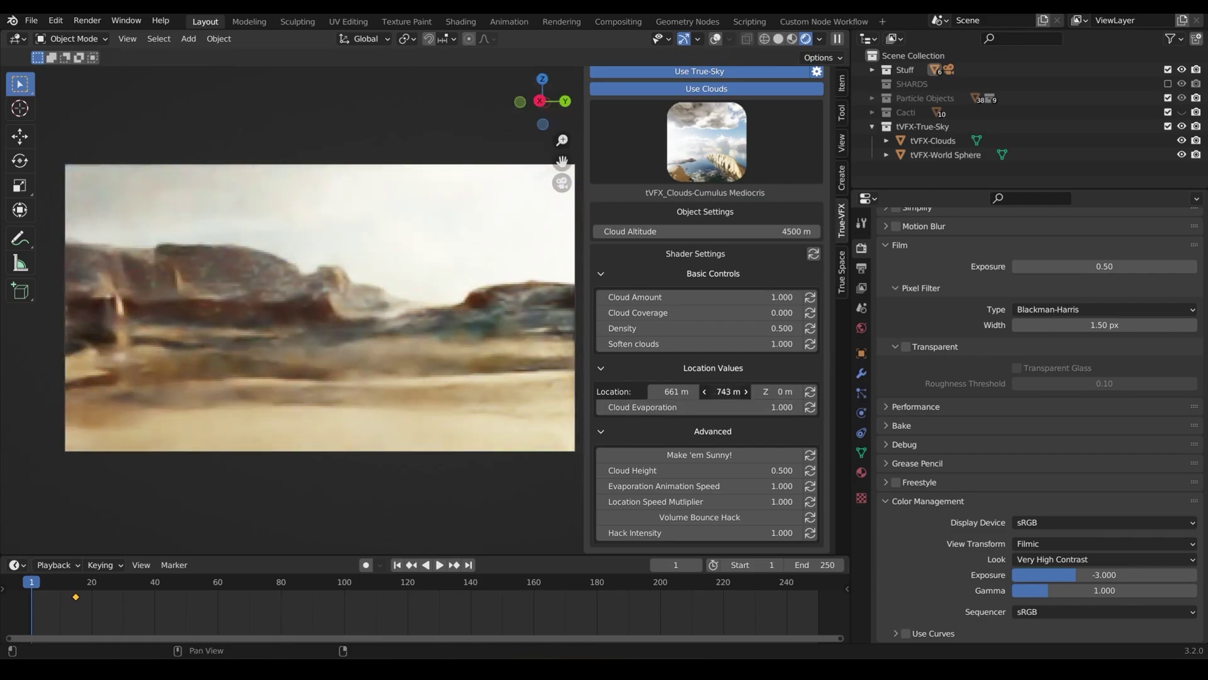
click(810, 296)
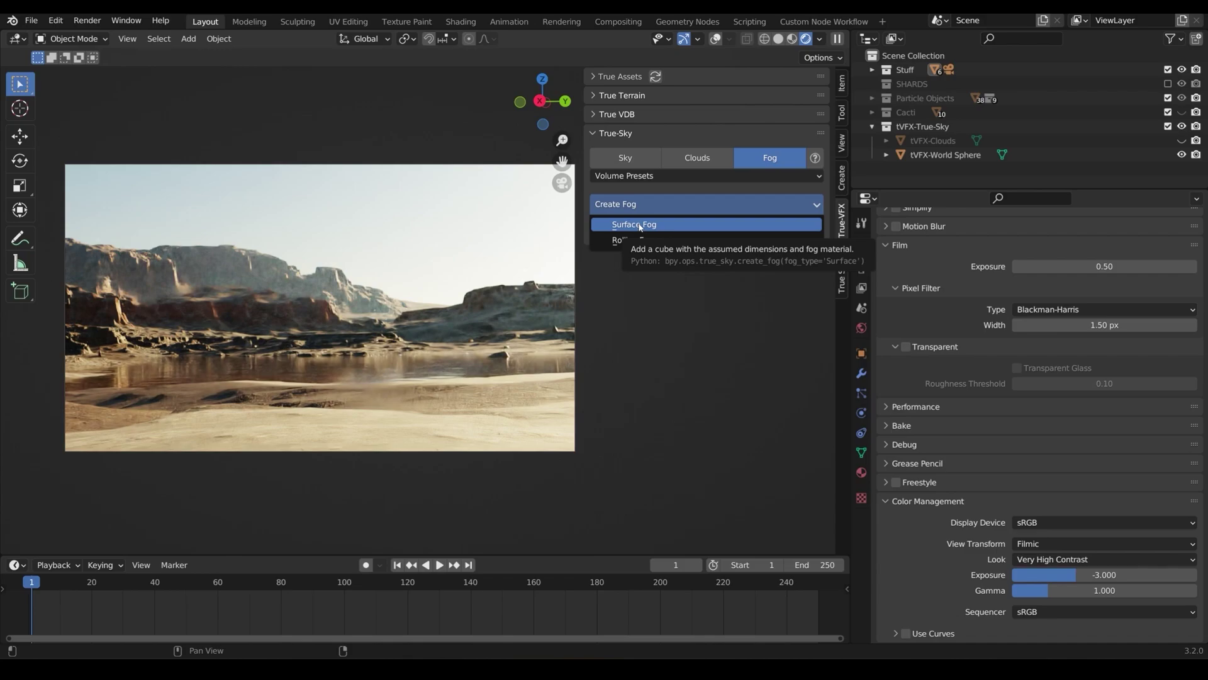
- Add a Surface Fog volume and scale it along Z
click(647, 227)
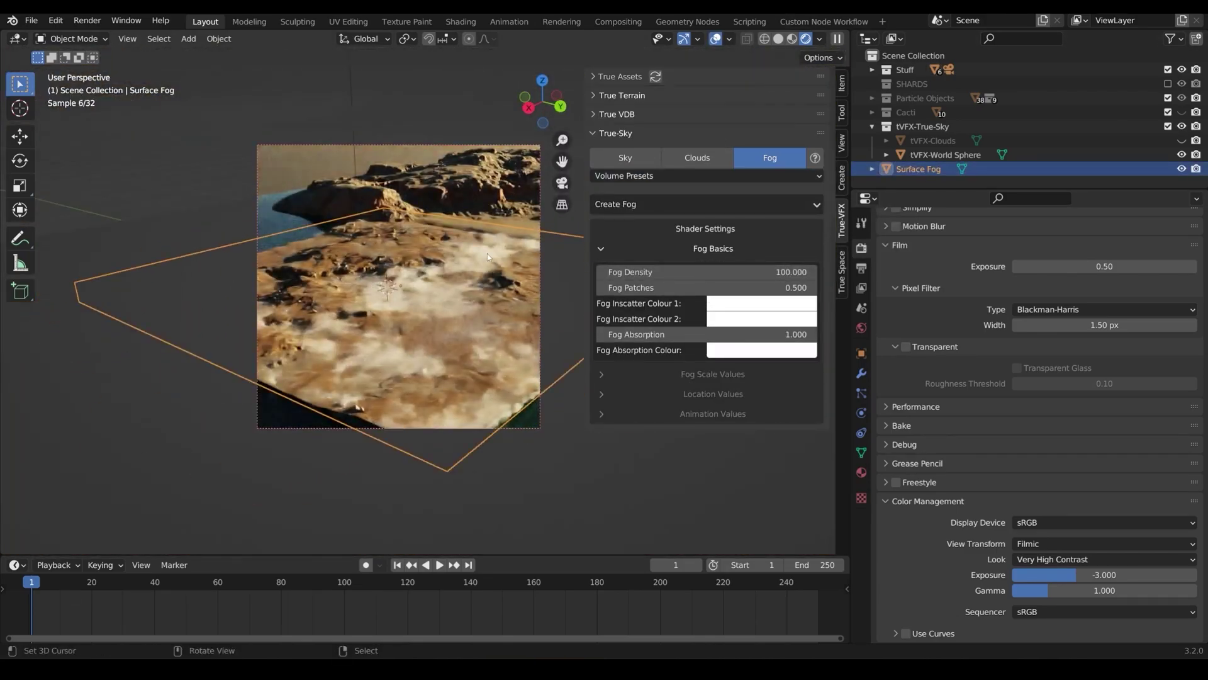
key(s)
key(z)
key(Escape)
key(KP_0)
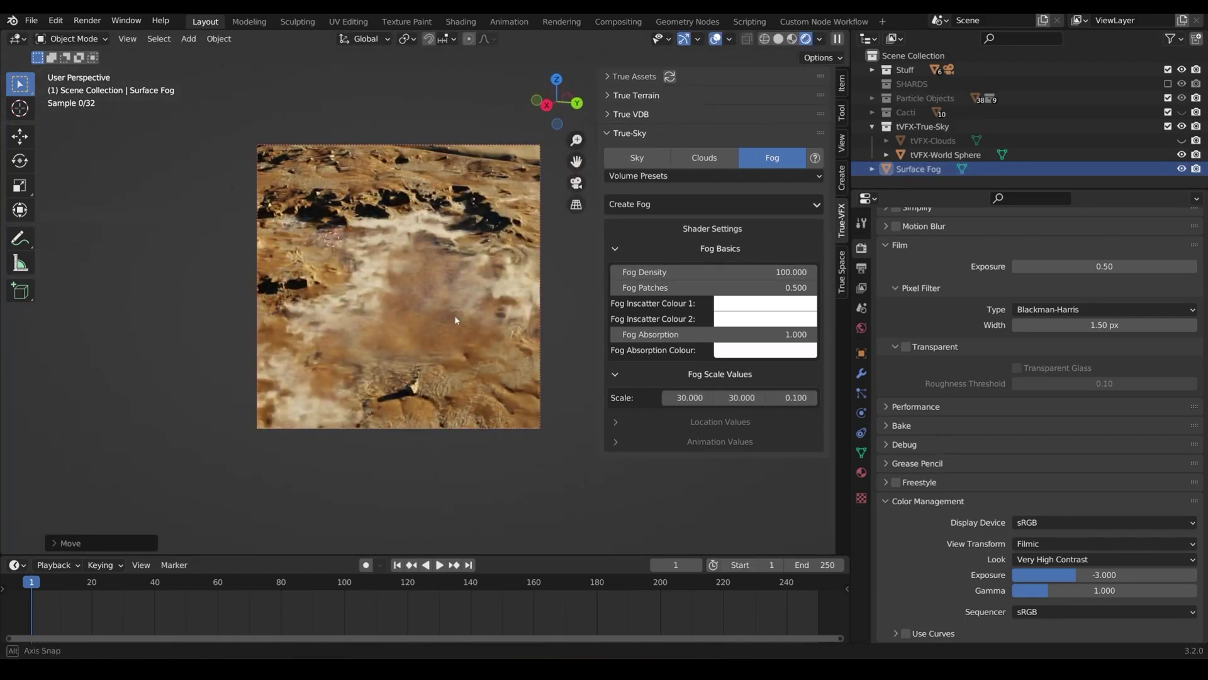
- Add a Rolling Fog volume with a preset, scale it along Z, and rotate it around Y
click(692, 186)
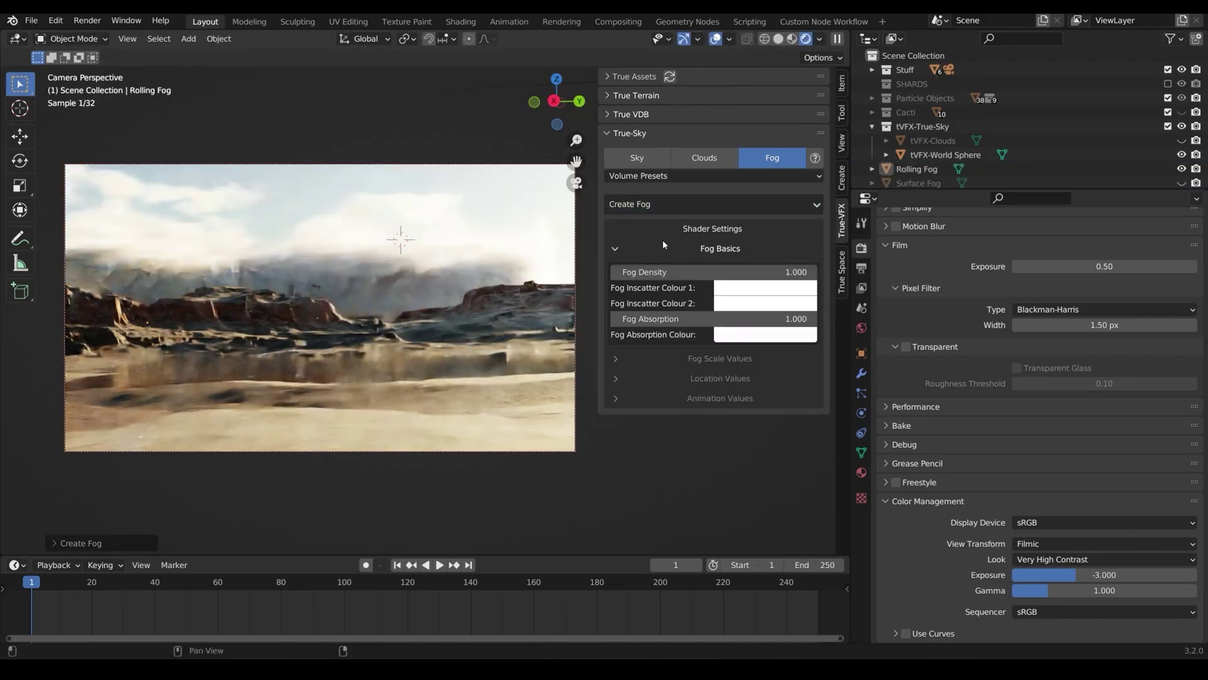
click(693, 177)
click(692, 237)
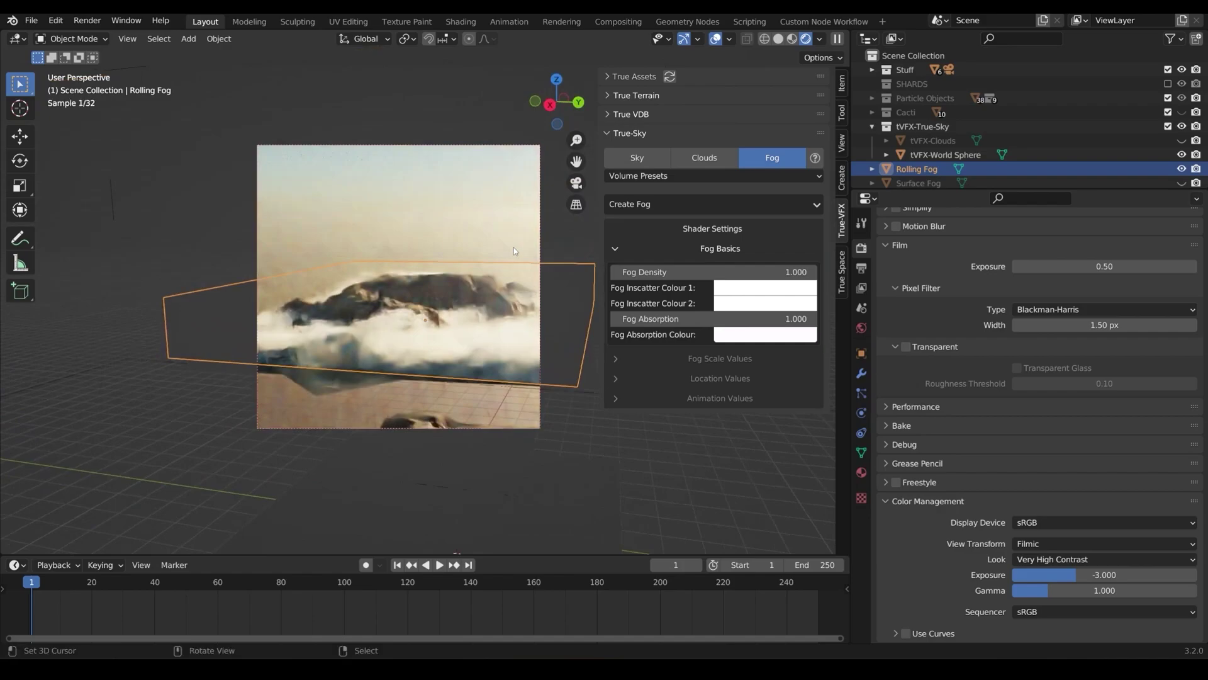
click(719, 358)
key(KP_0)
key(s)
key(z)
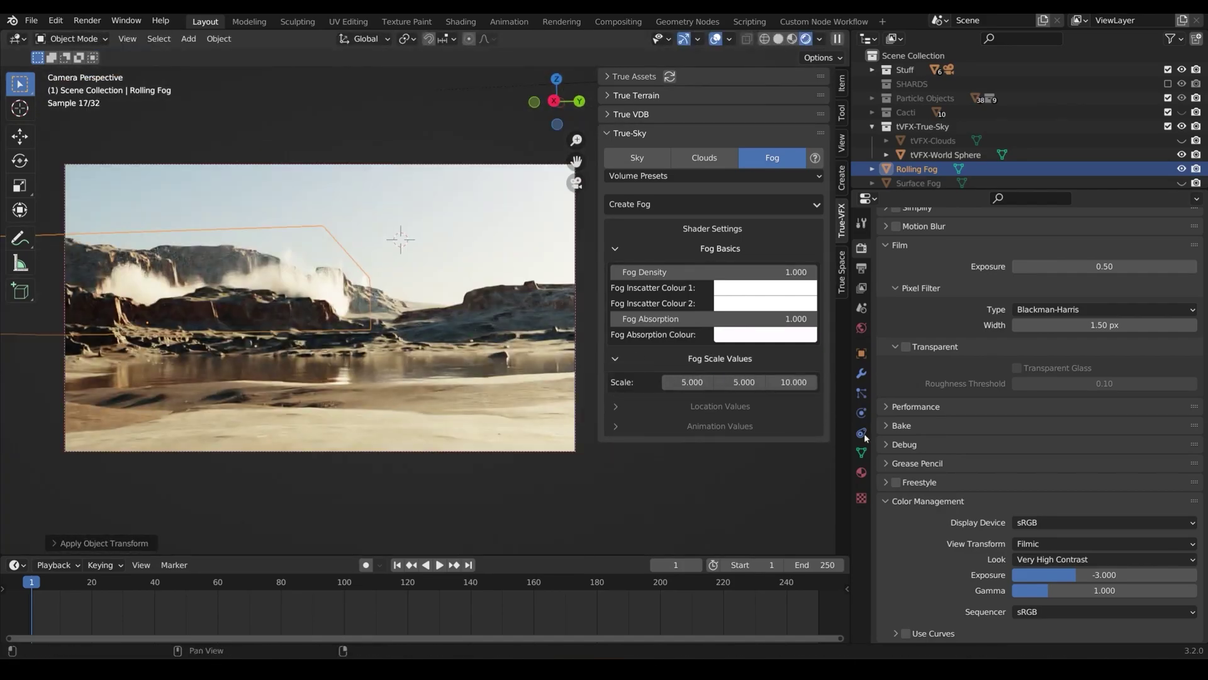
click(364, 250)
key(r)
key(y)
key(y)
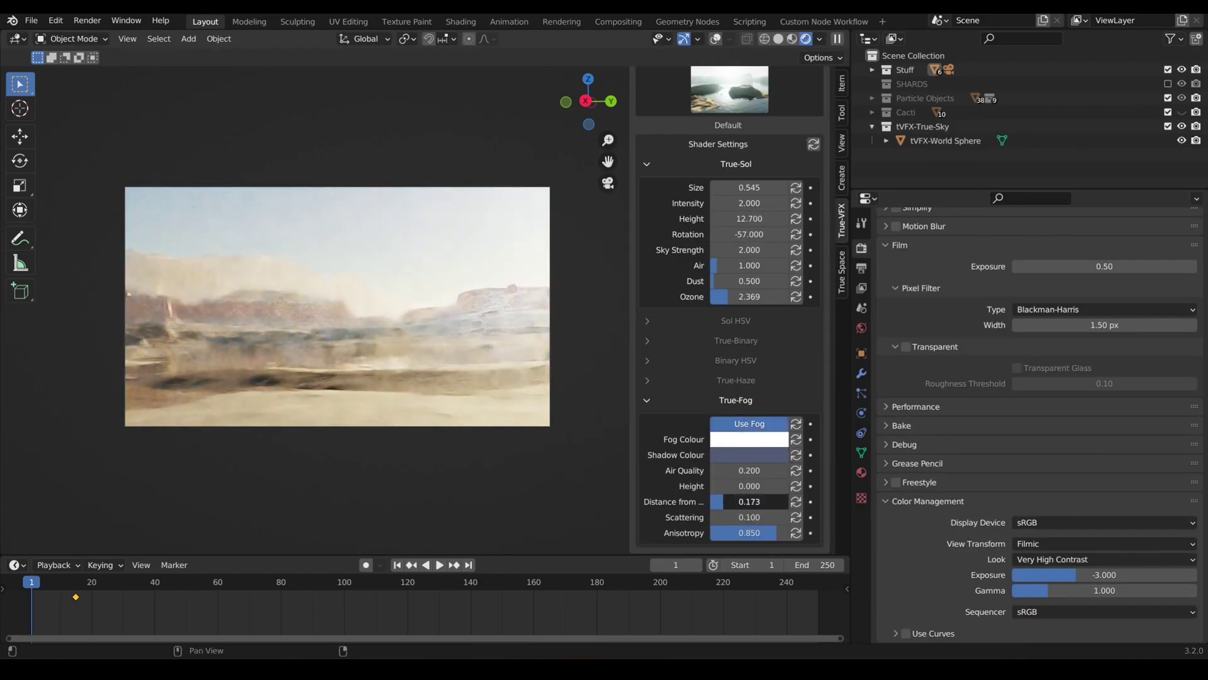
scroll(745, 399, up, 5)
- Try a sky volume preset and set the True-Fog colour to peach
click(687, 195)
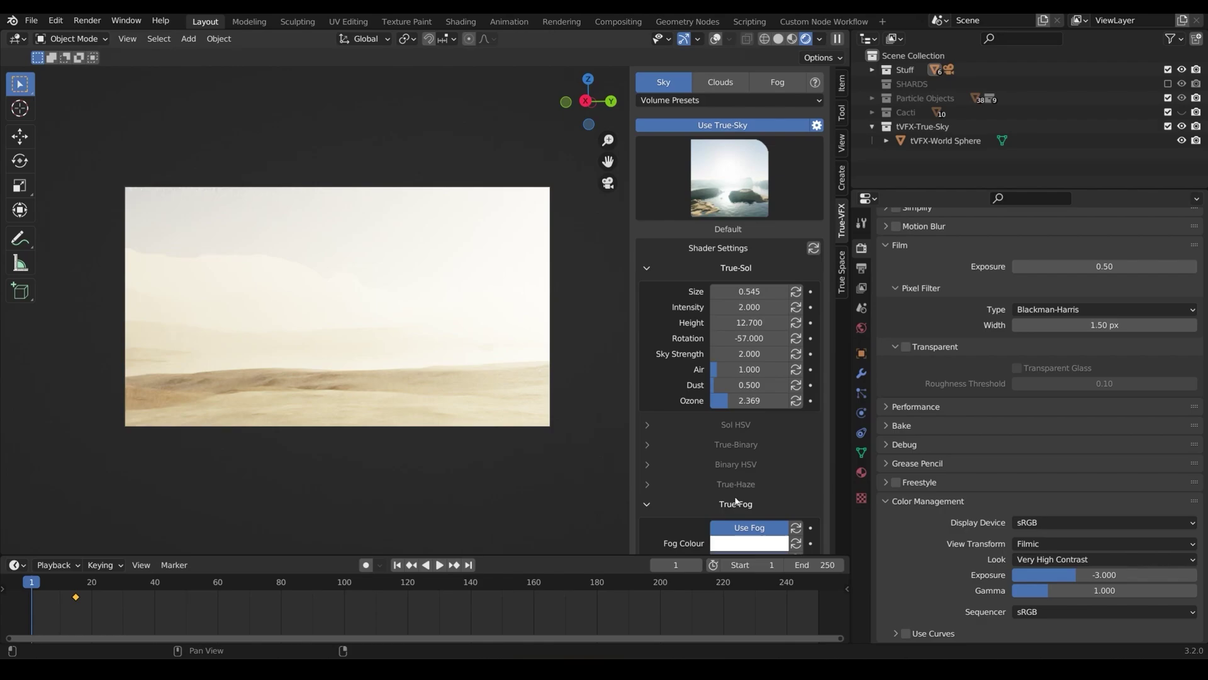
scroll(735, 500, down, 4)
click(750, 438)
click(762, 306)
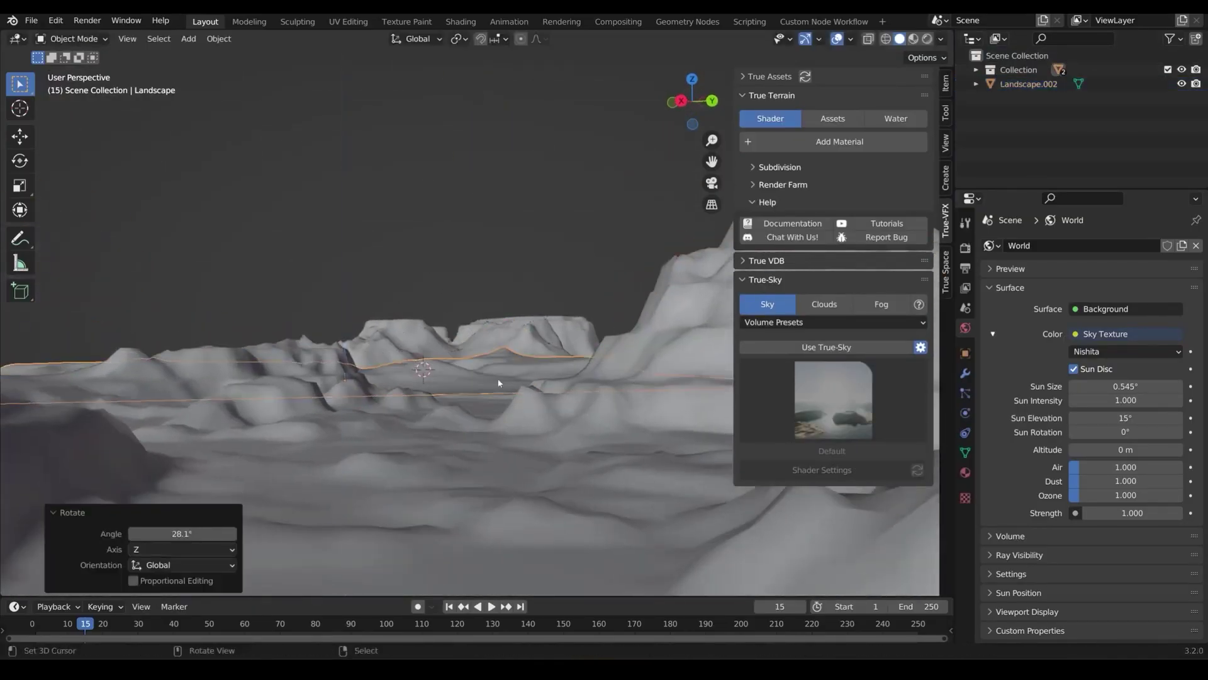
- Browse the material and world libraries, then create furniture assets from the folder of blend files
key(shift+d)
key(x)
key(x)
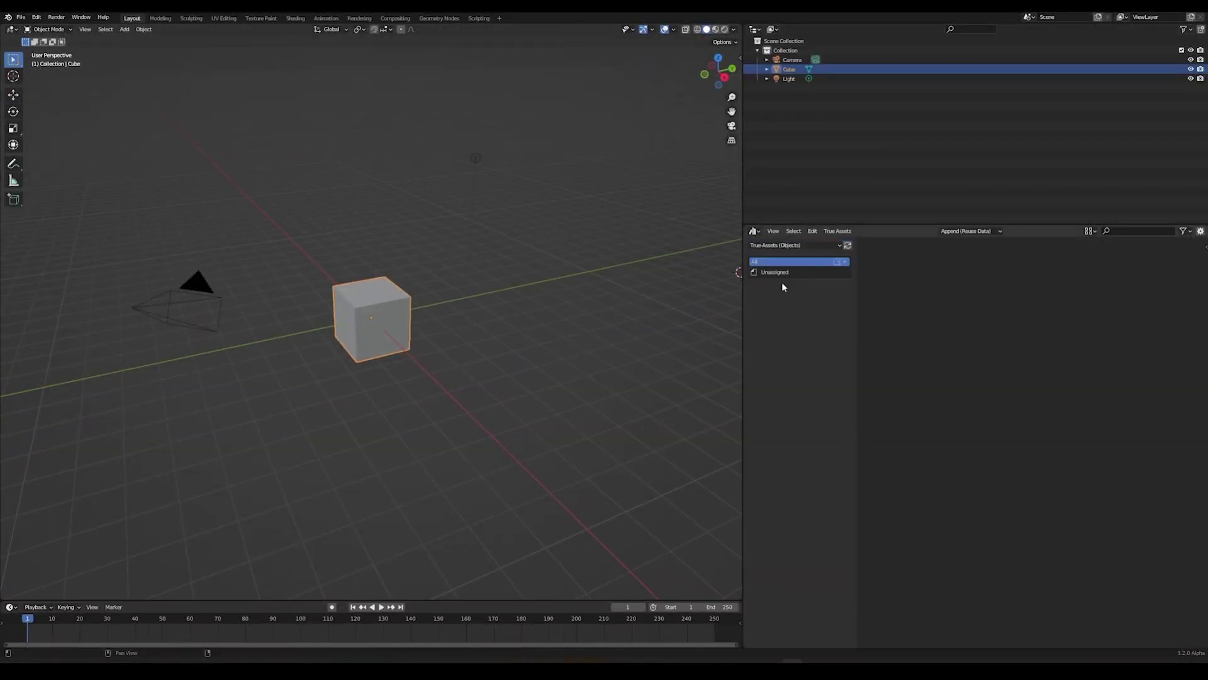
click(800, 291)
click(803, 302)
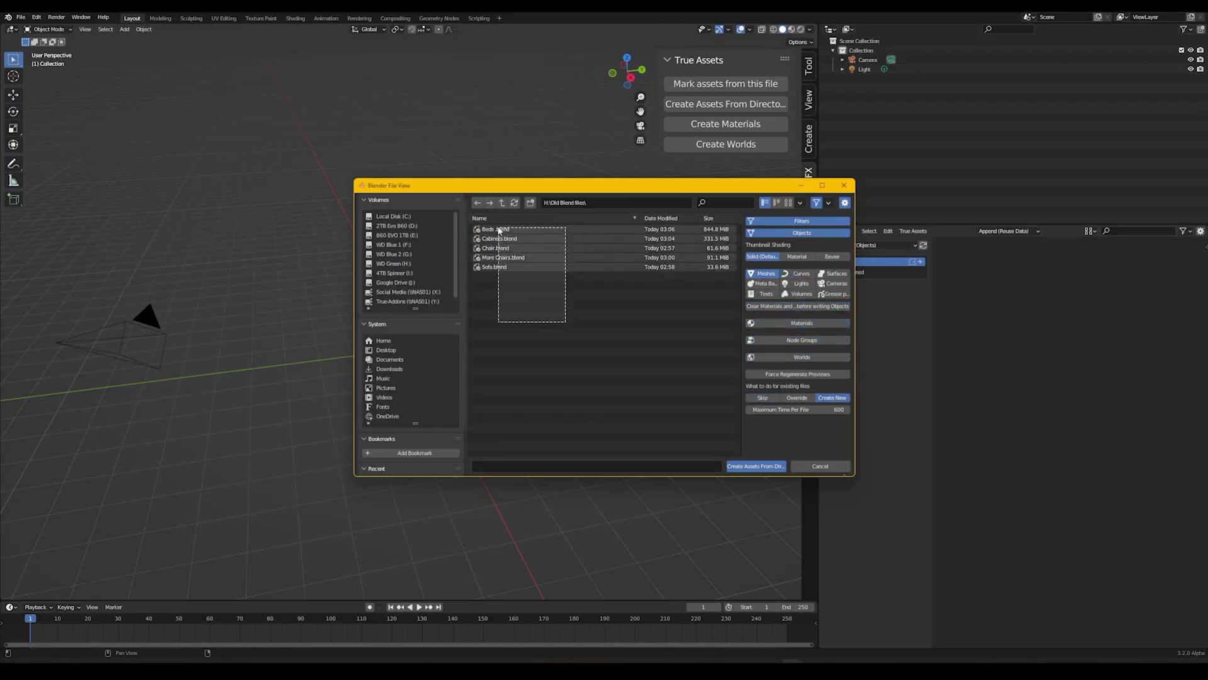
click(763, 466)
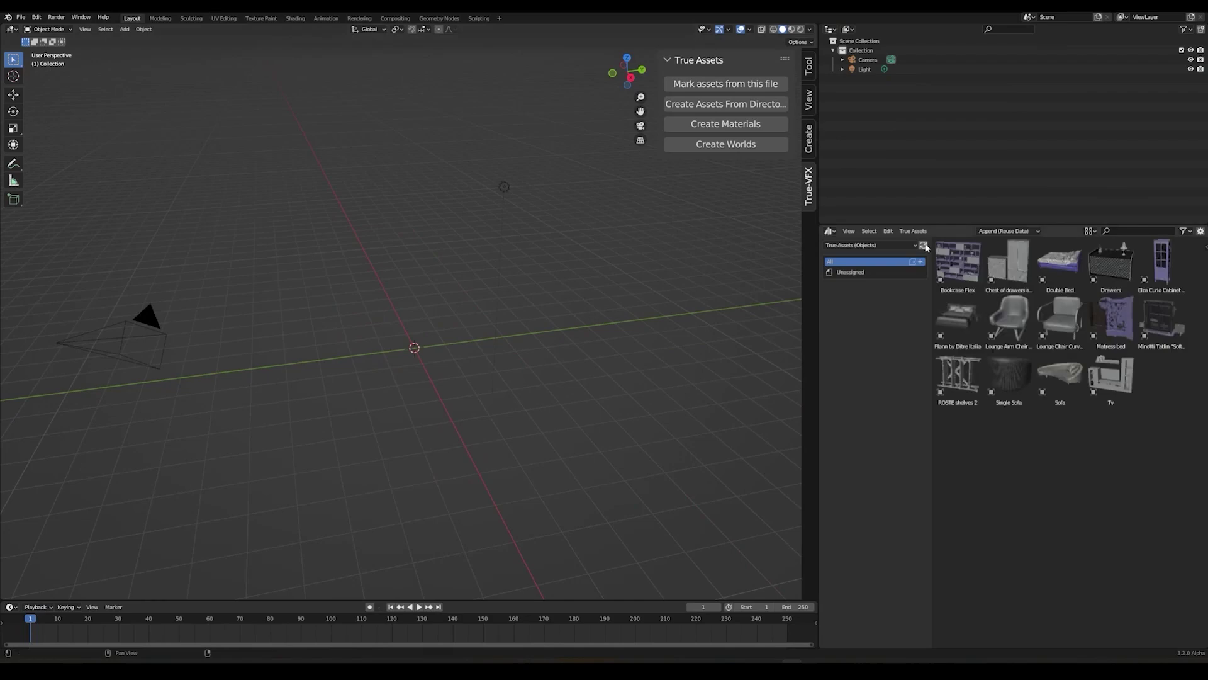
- Create world assets from the HDRI images and material assets from all the texture folders
click(612, 146)
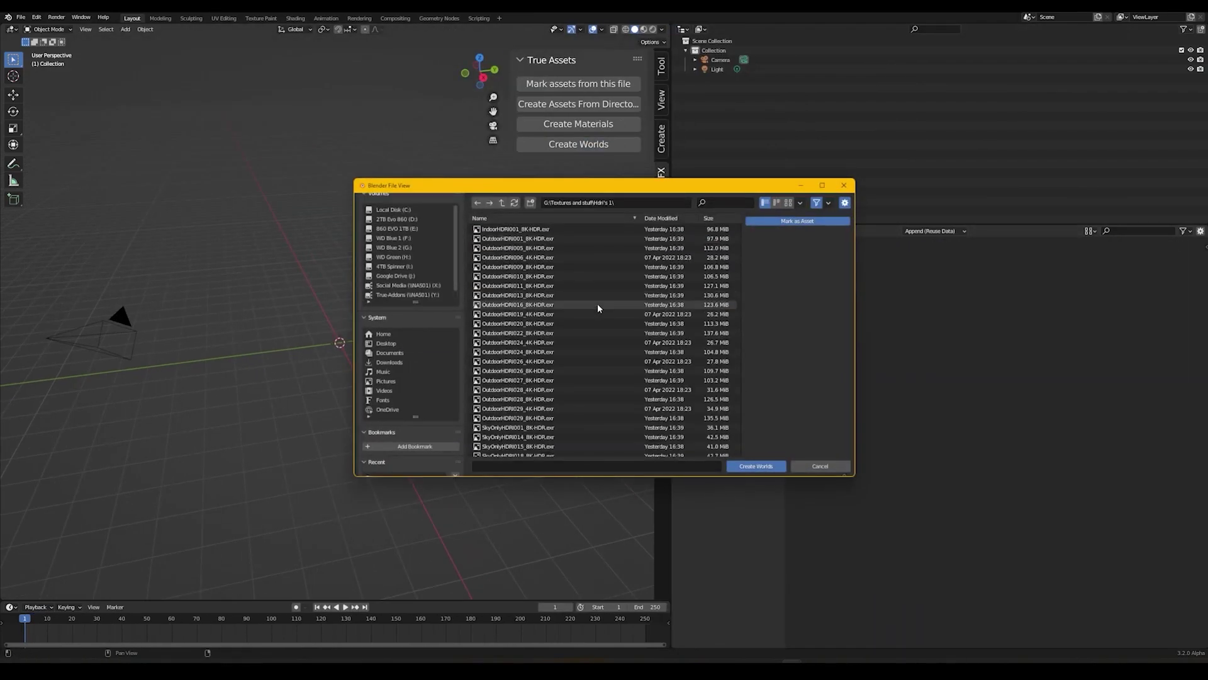
click(765, 468)
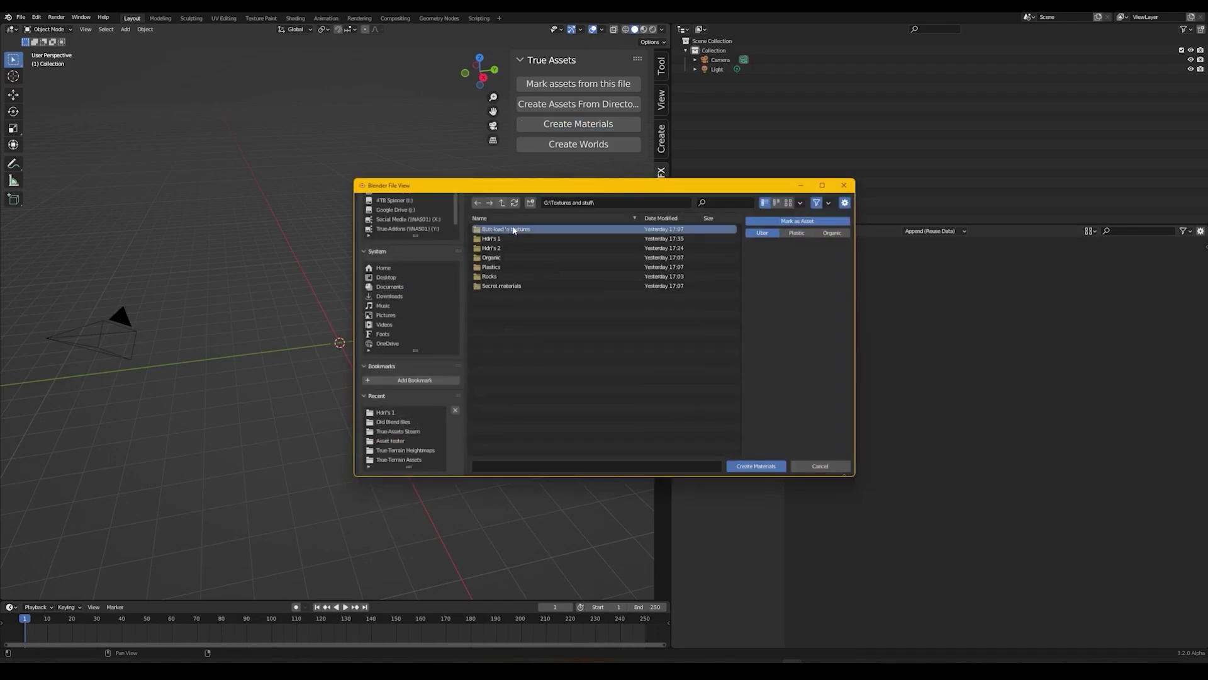
drag(546, 402, 547, 404)
click(755, 465)
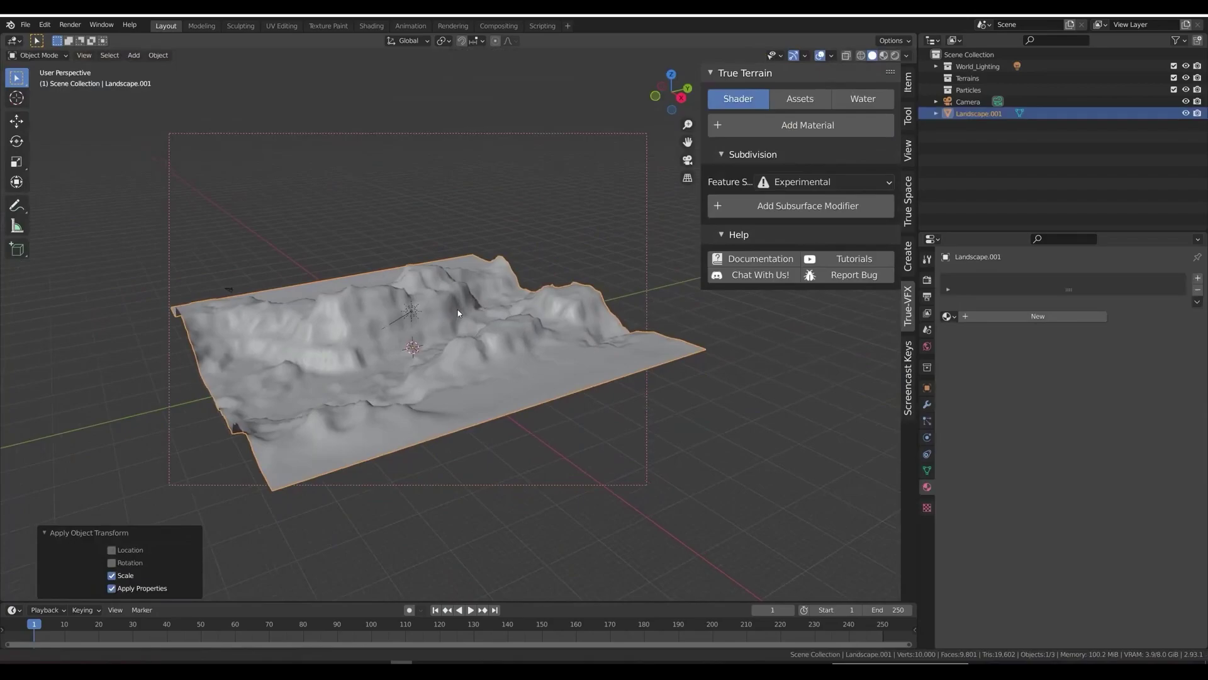
- Open the biome texture choices for the landscape's ground material
click(764, 330)
ctrl+scroll(764, 331, down, 1)
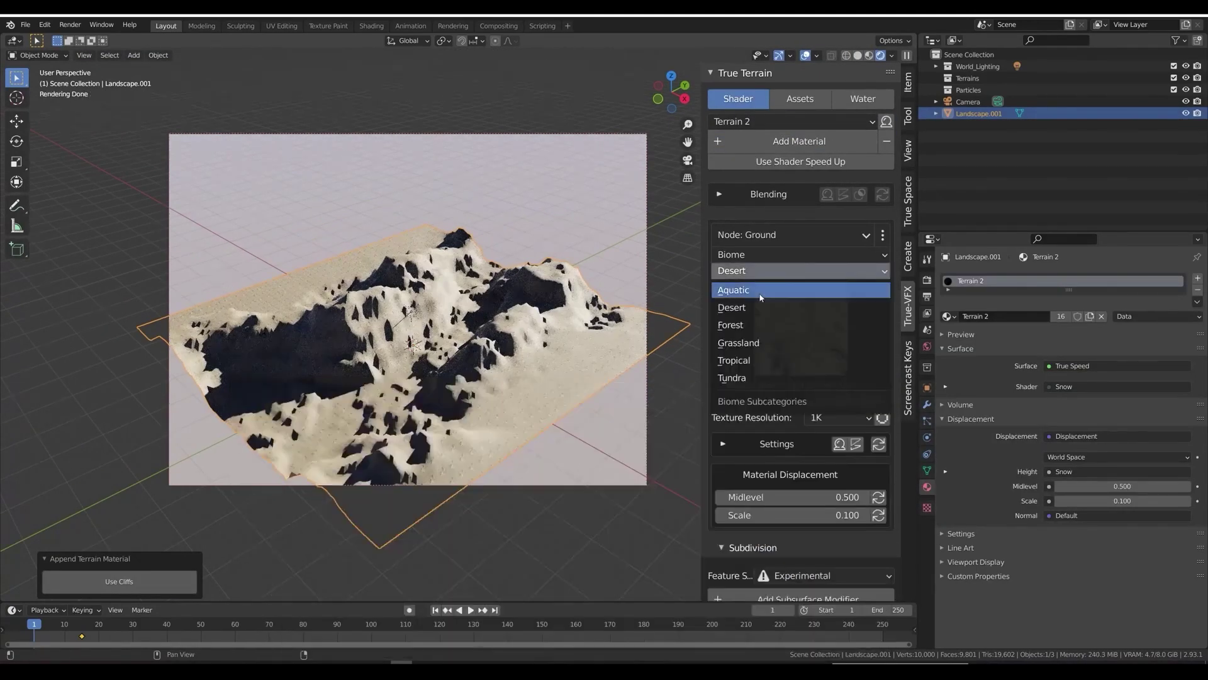
ctrl+scroll(764, 330, down, 1)
ctrl+scroll(765, 331, down, 1)
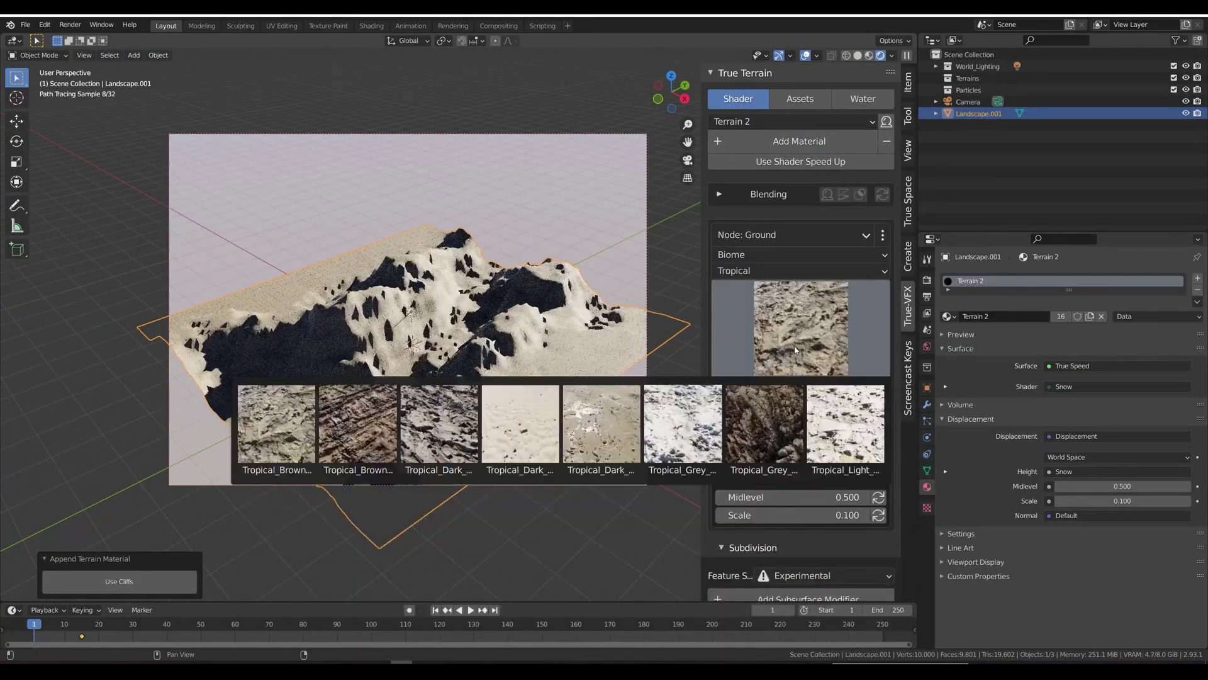